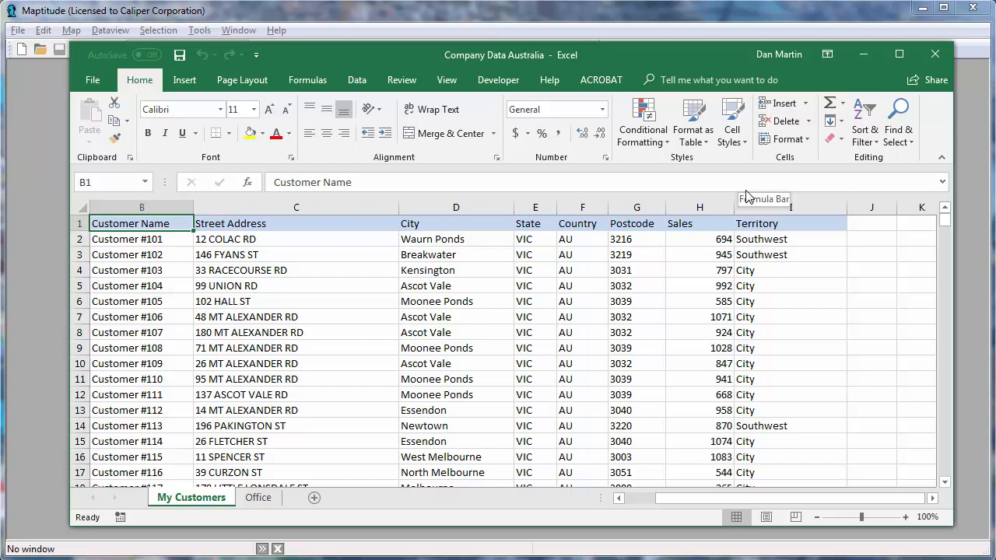
Step: Close the Excel workbook and start a map of own data in Maptitude from the My Customers sheet of Company Data Australia
left_click(933, 54)
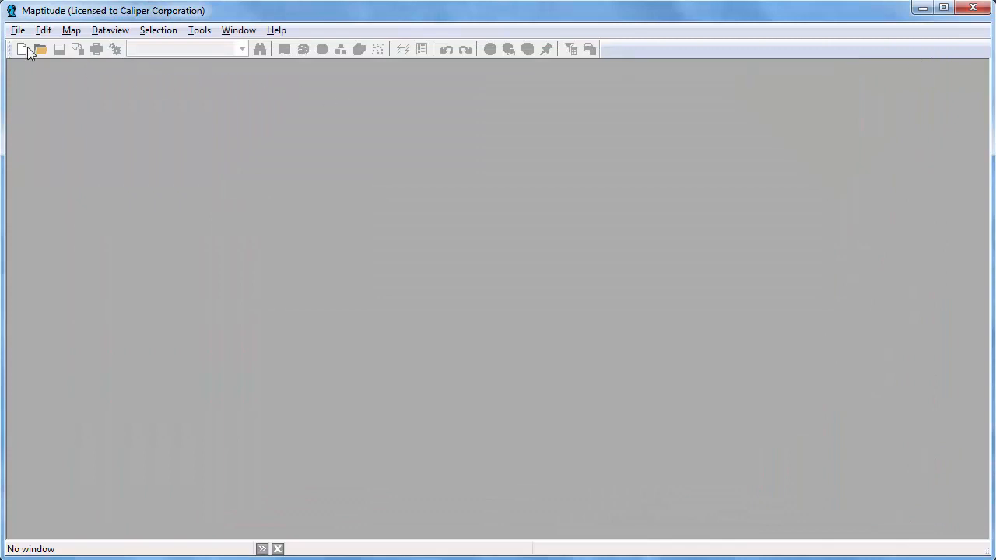
left_click(18, 50)
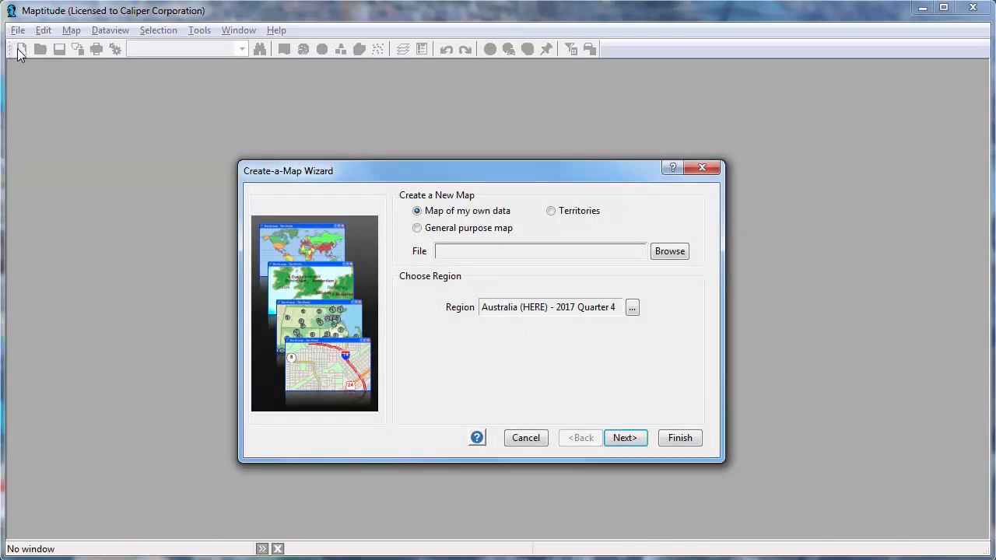
left_click(640, 438)
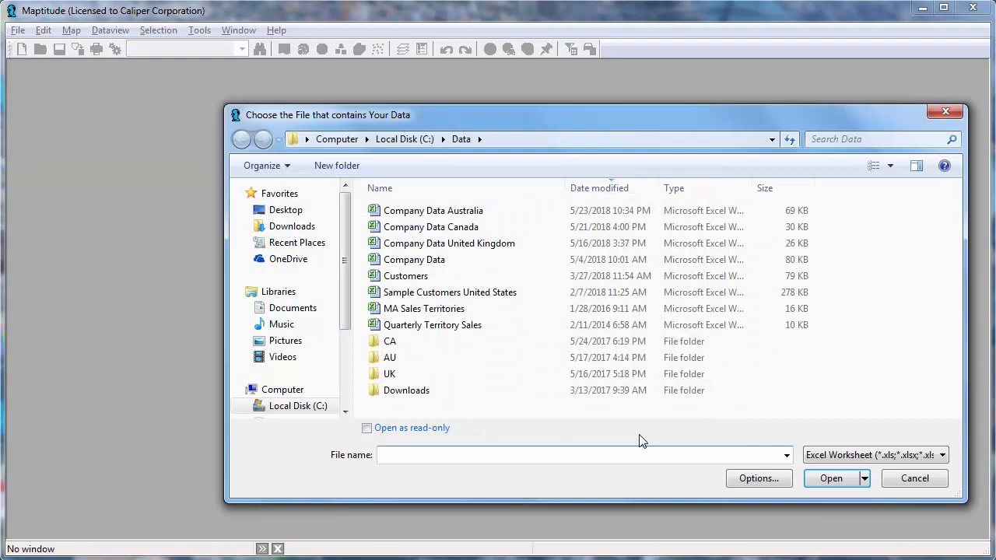
left_click(474, 213)
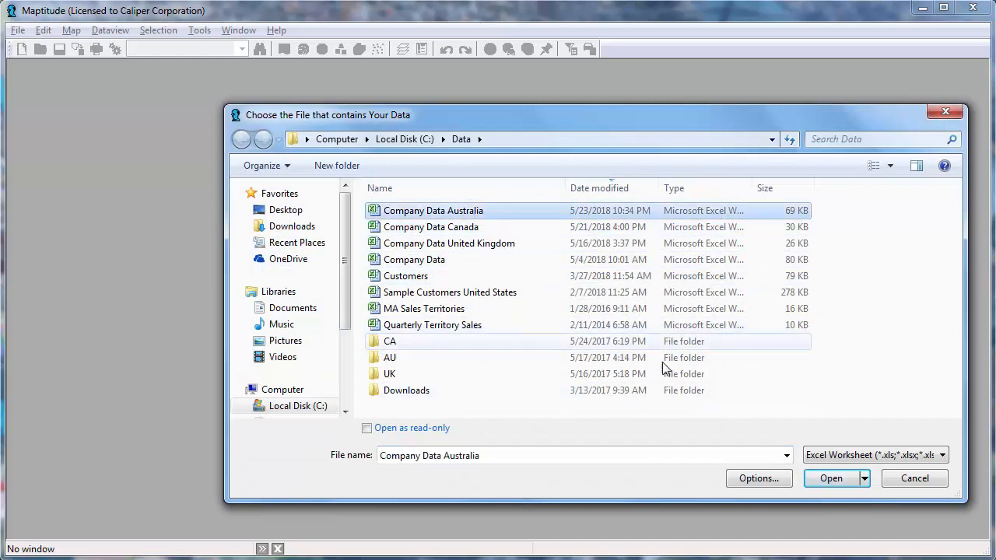
left_click(830, 480)
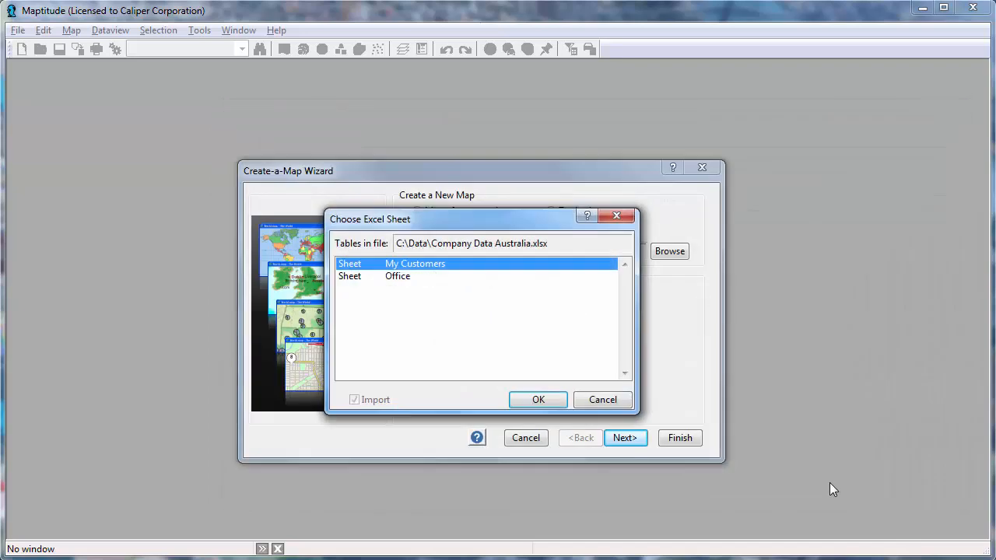
left_click(549, 402)
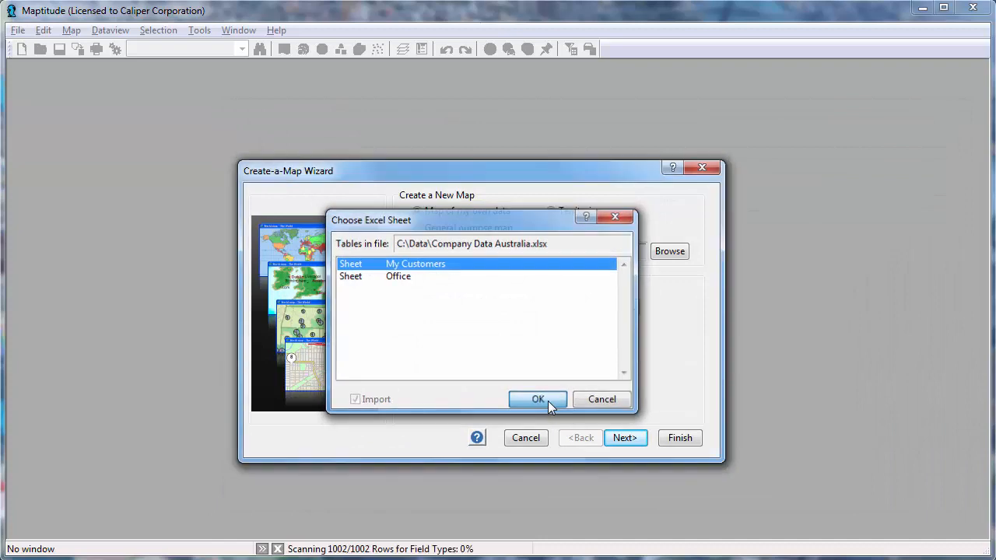
Step: Accept the matched address fields, locate records by Address, Locality or Postcode, and link the data using the ID field
left_click(626, 439)
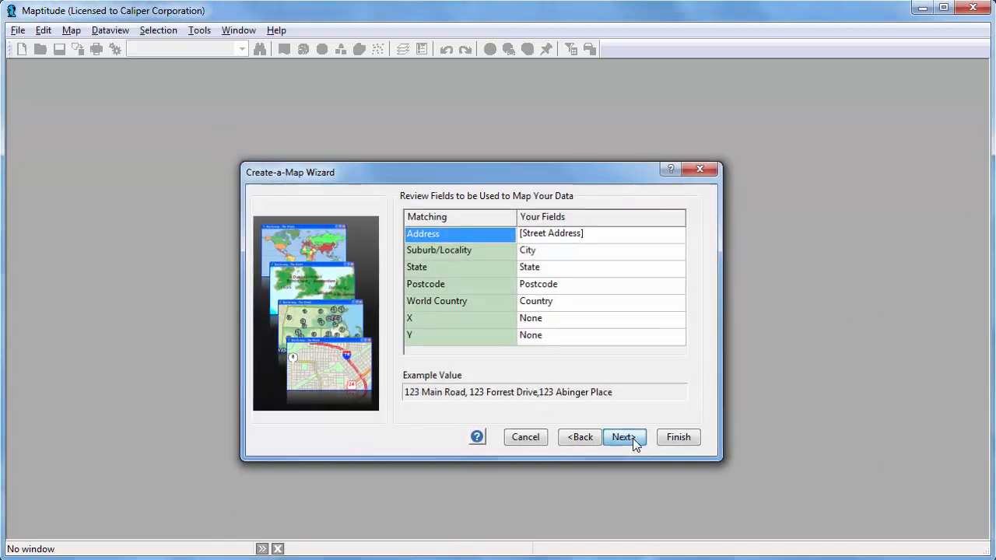
left_click(635, 442)
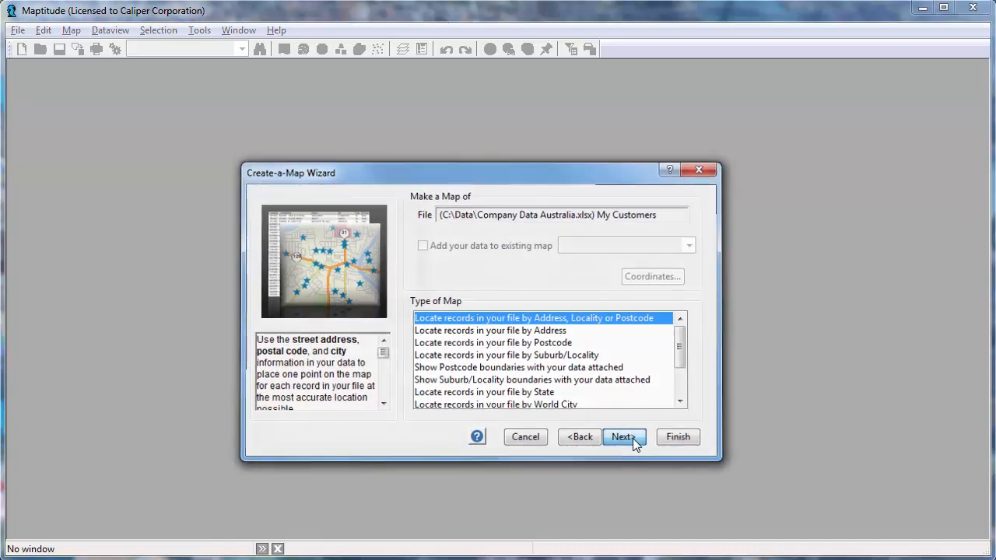
left_click(520, 248)
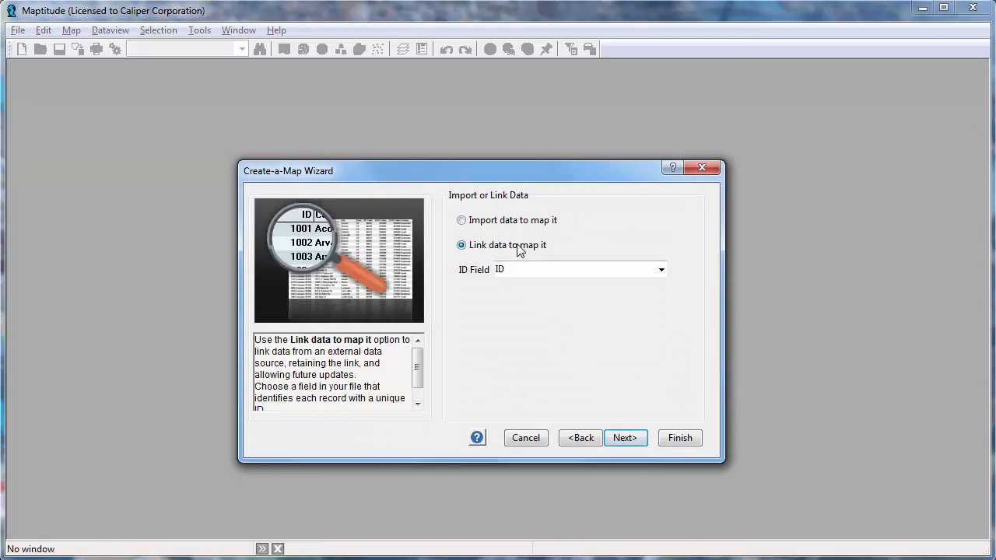
left_click(631, 437)
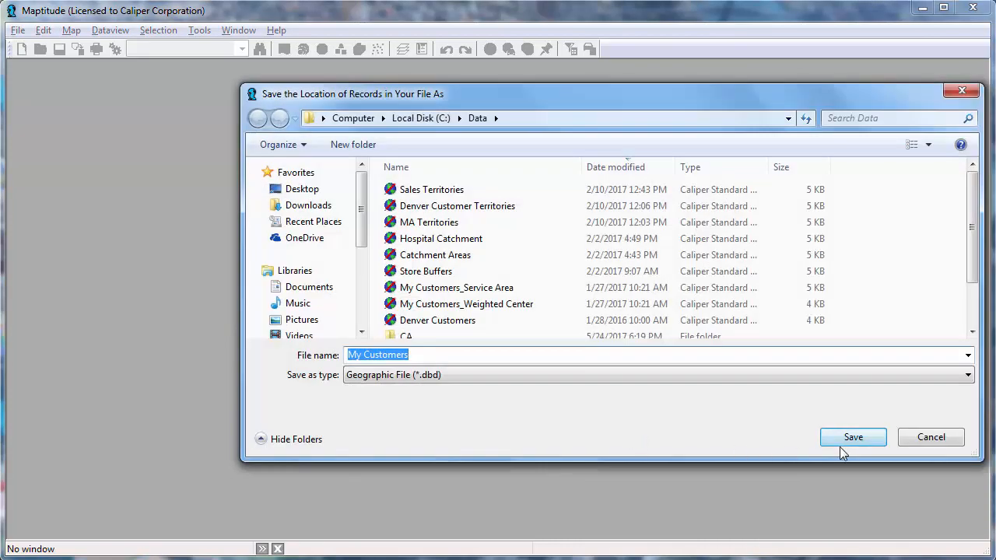
Step: Save the customer locations as a geographic file and finish the map with no theme
left_click(843, 440)
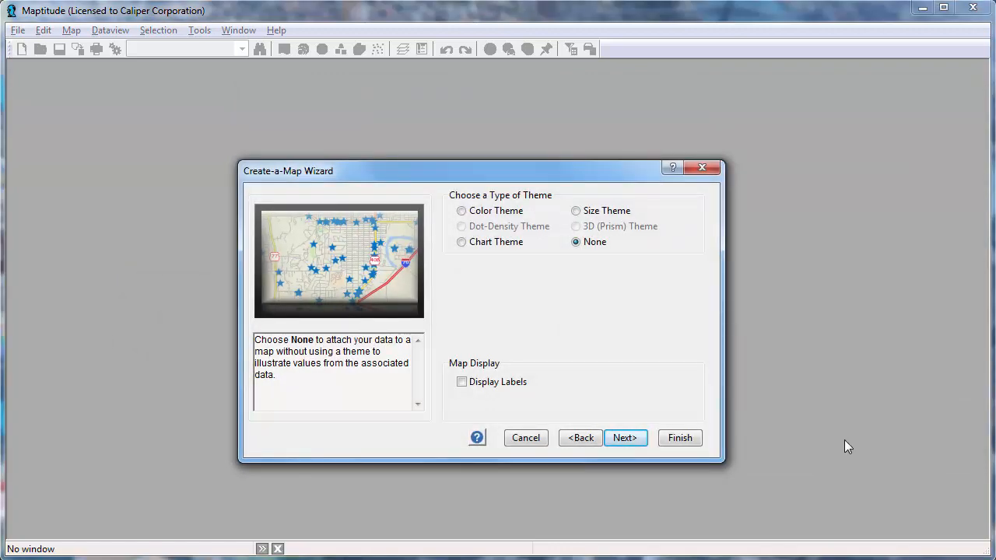
left_click(683, 439)
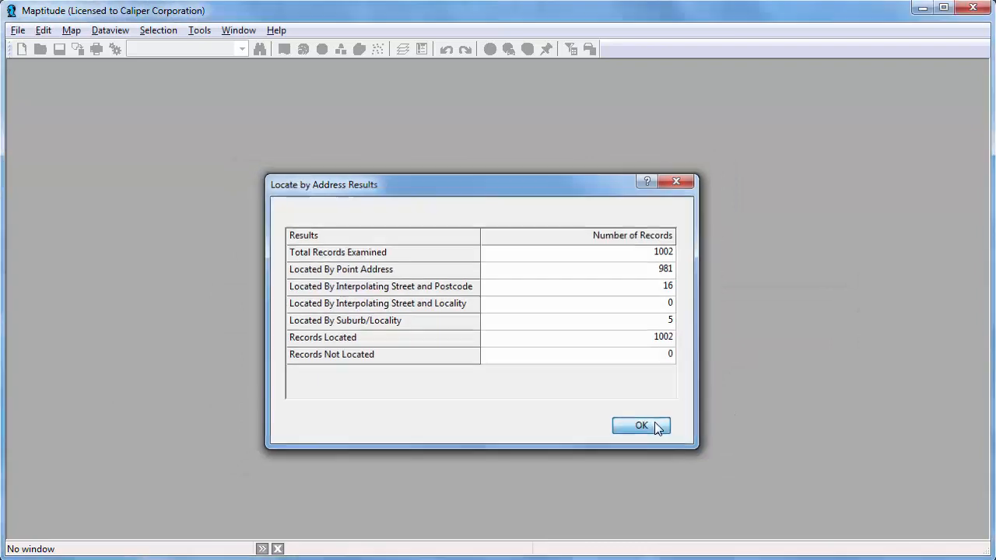
left_click(658, 426)
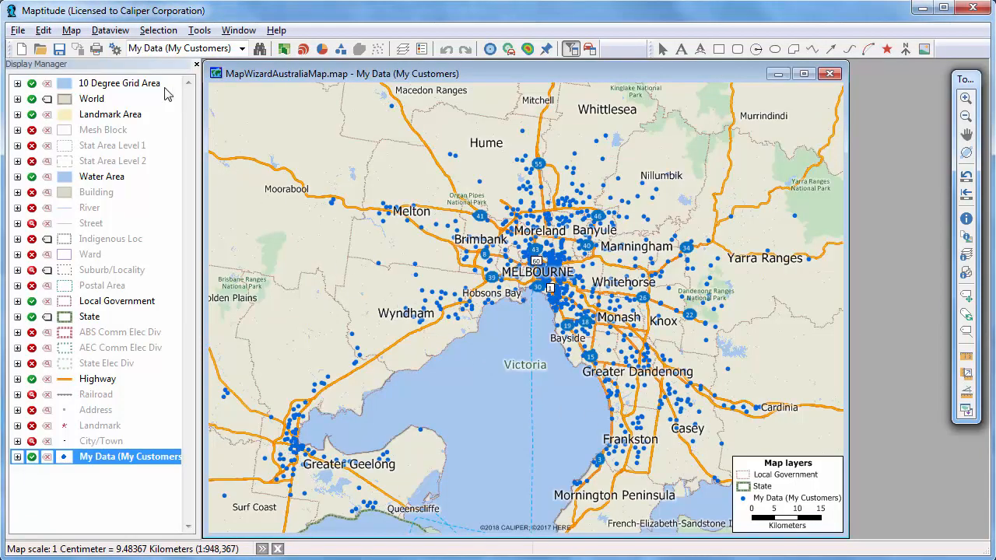
Step: Start another map of the My Customers sheet, added to the existing map, showing Postcode boundaries with the data attached
left_click(24, 49)
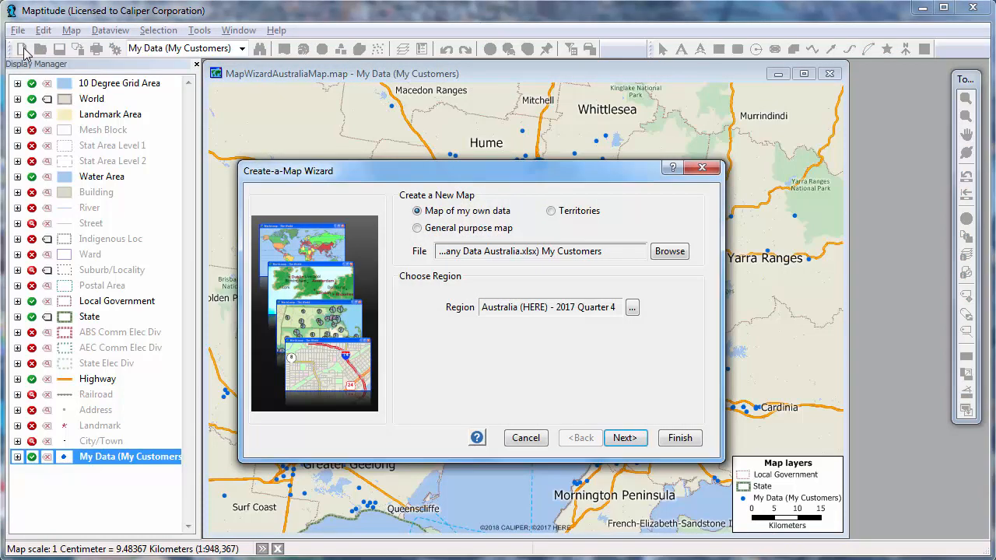
left_click(624, 437)
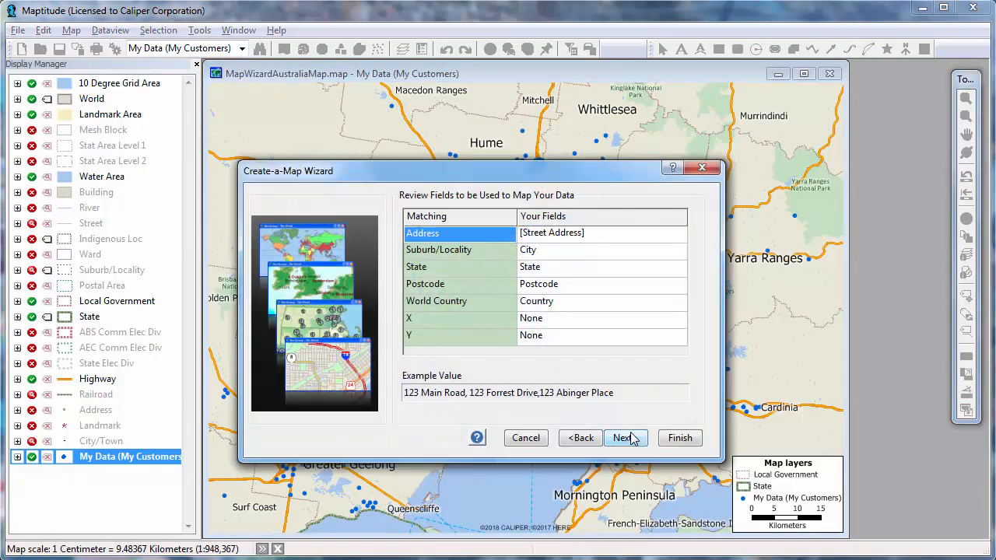
left_click(624, 437)
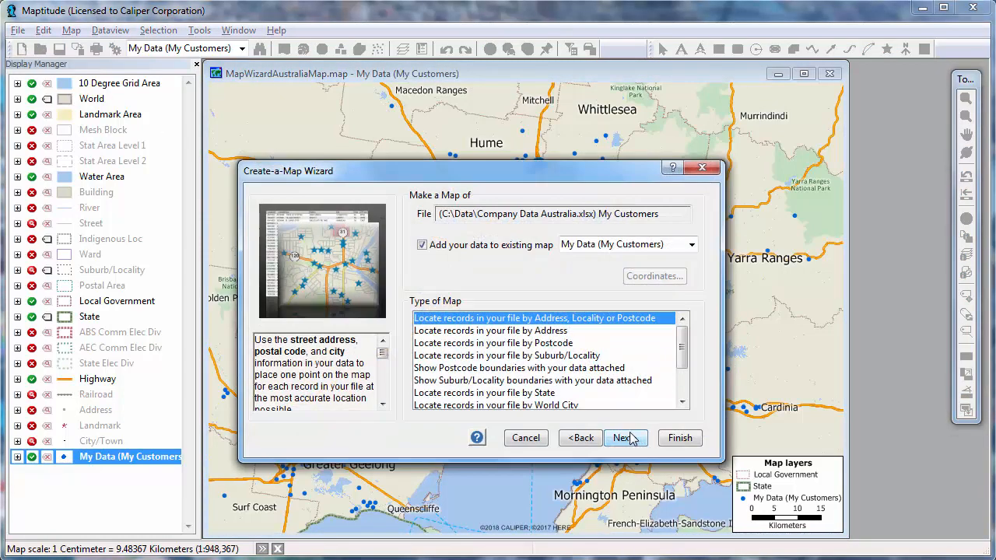
left_click(588, 368)
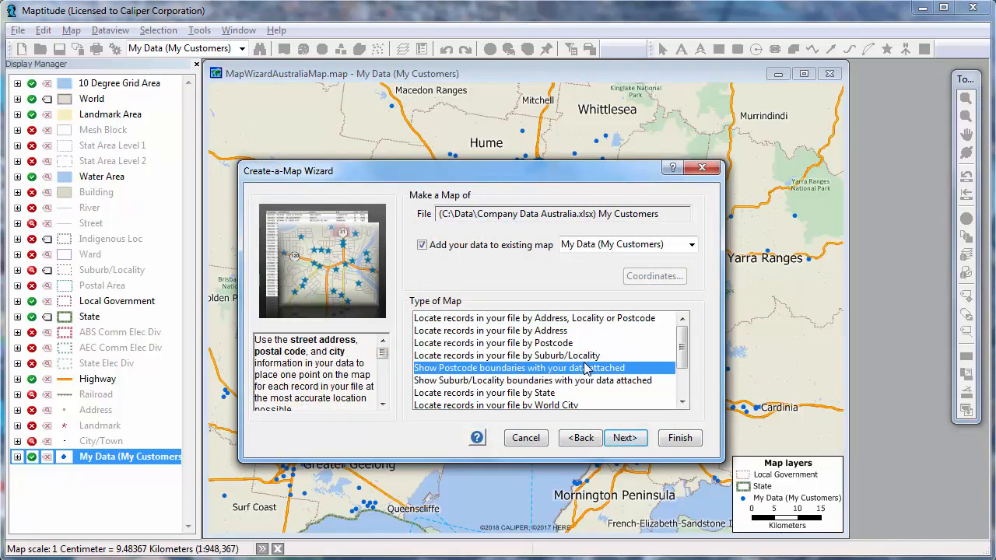
left_click(638, 438)
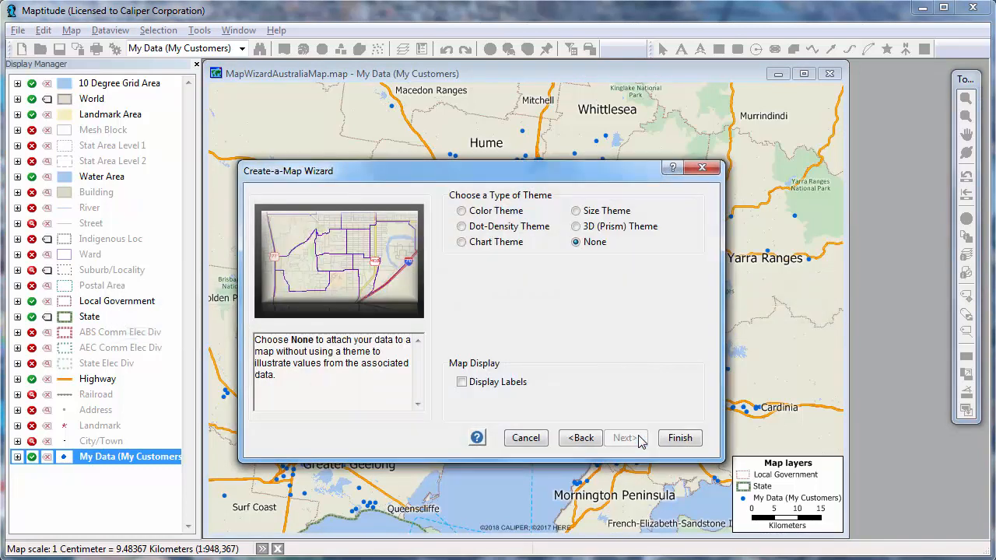
Step: Apply a Color Theme based on the Sales field to the postcode boundaries and finish the map
left_click(491, 213)
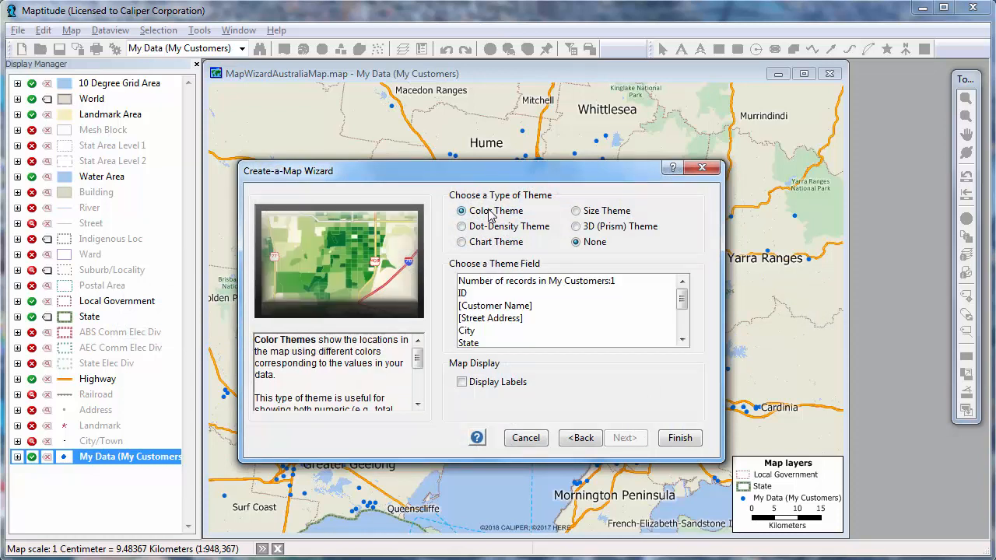
left_click(684, 337)
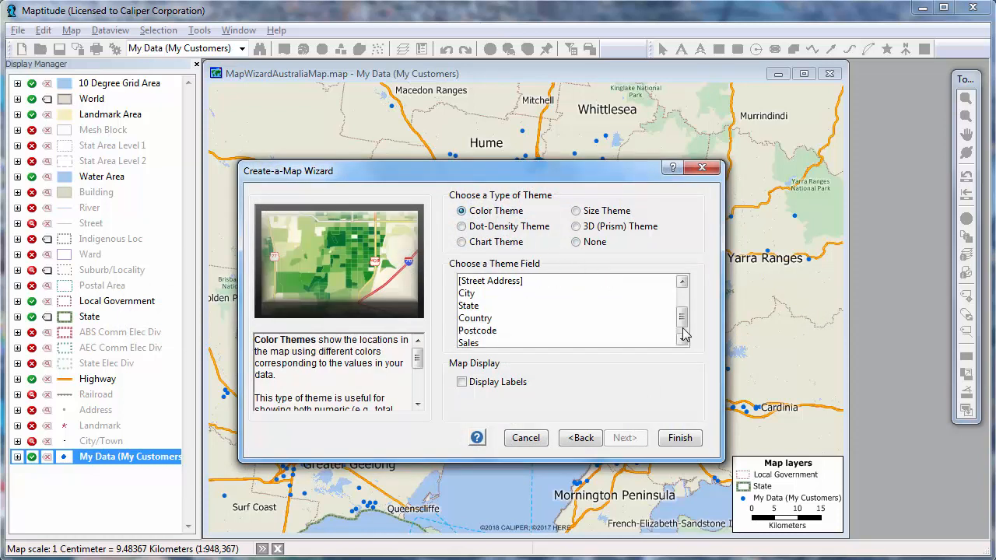
left_click(683, 336)
left_click(655, 332)
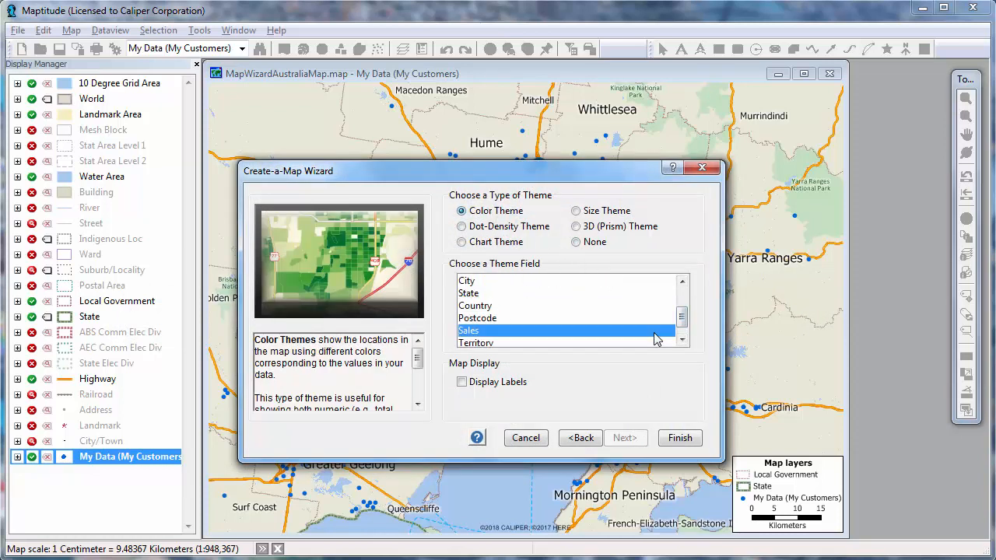
left_click(681, 436)
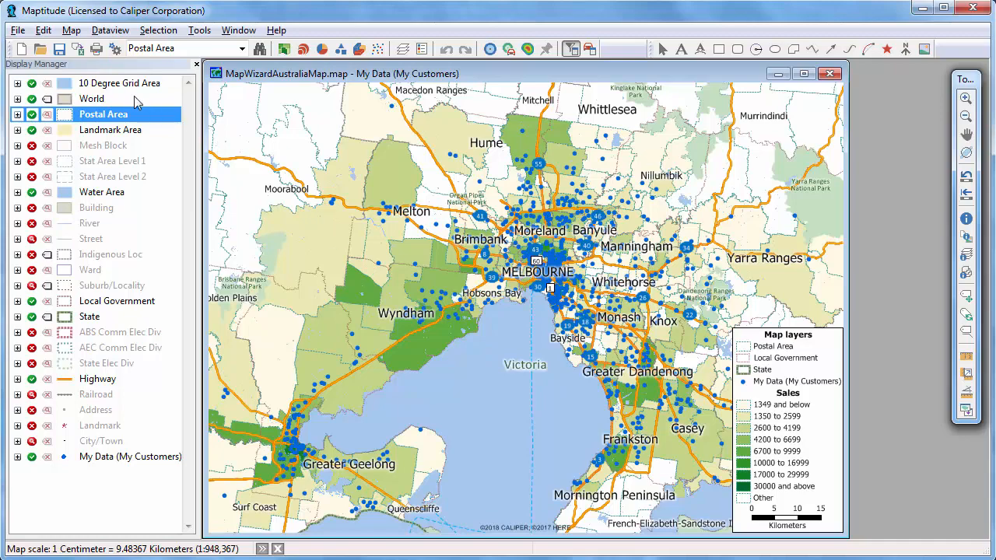
Step: Start another map of own data using the Office sheet of Company Data Australia
left_click(22, 48)
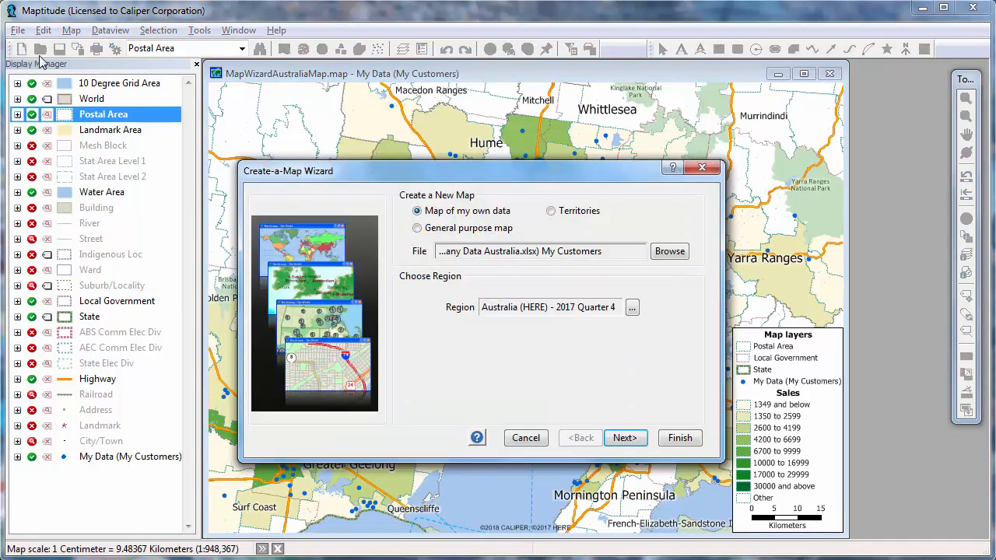
left_click(666, 252)
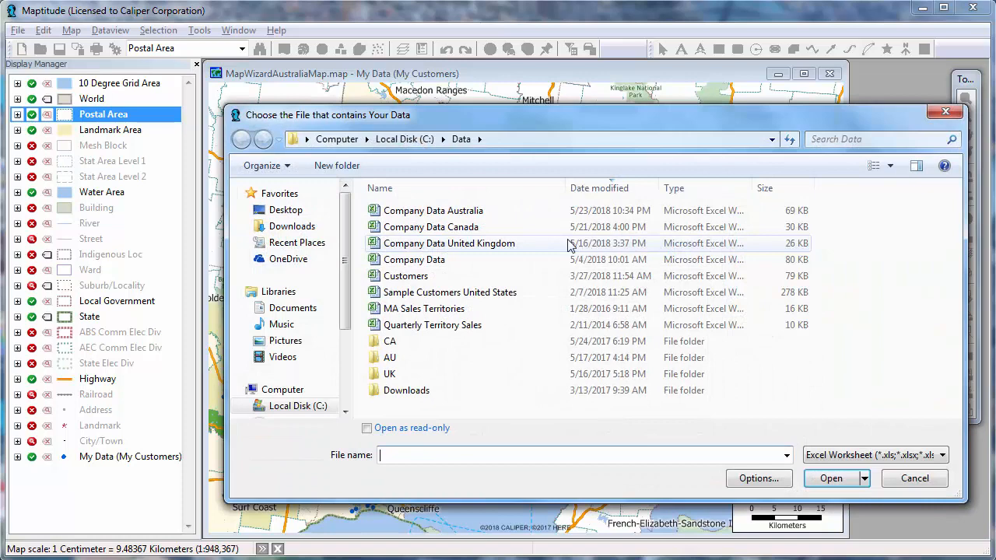
left_click(506, 215)
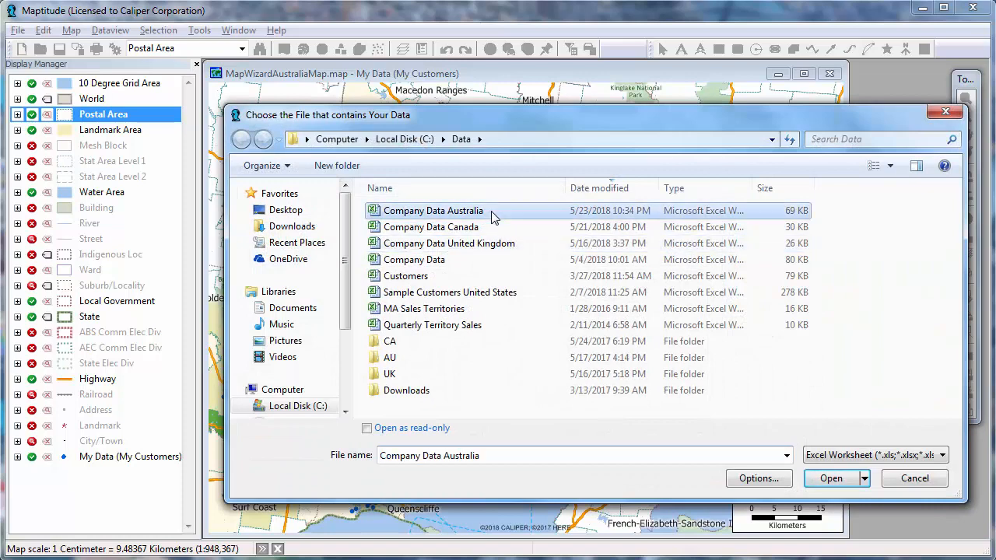
left_click(829, 477)
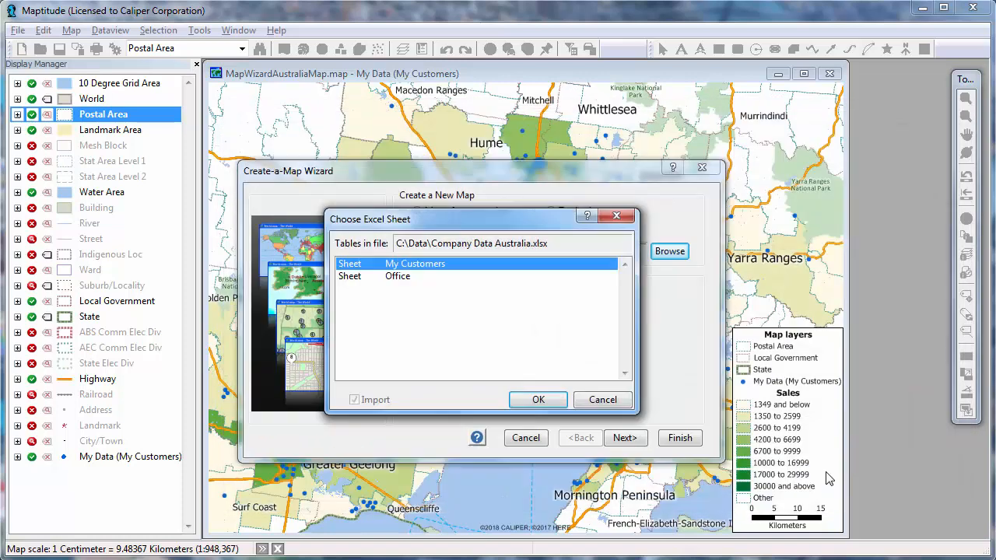
left_click(511, 278)
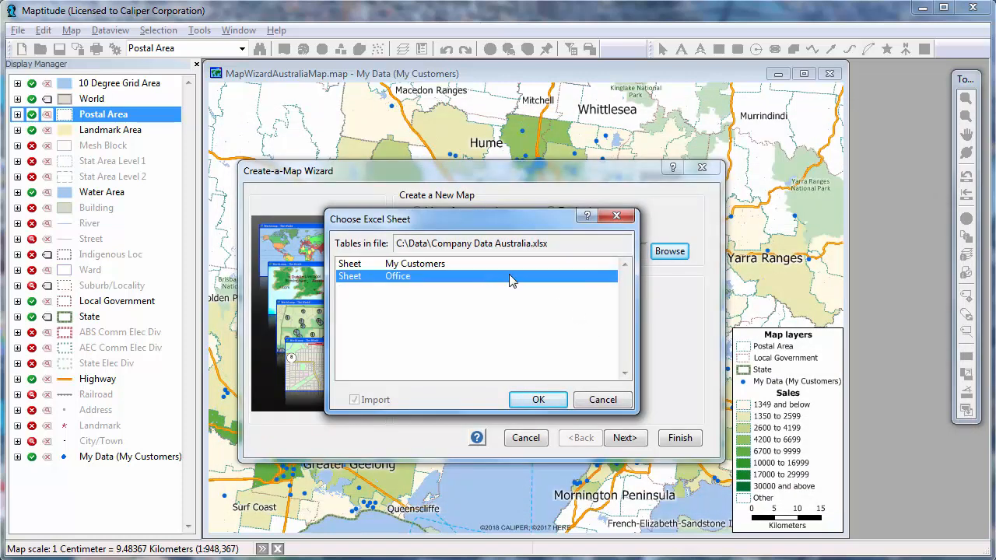
left_click(541, 399)
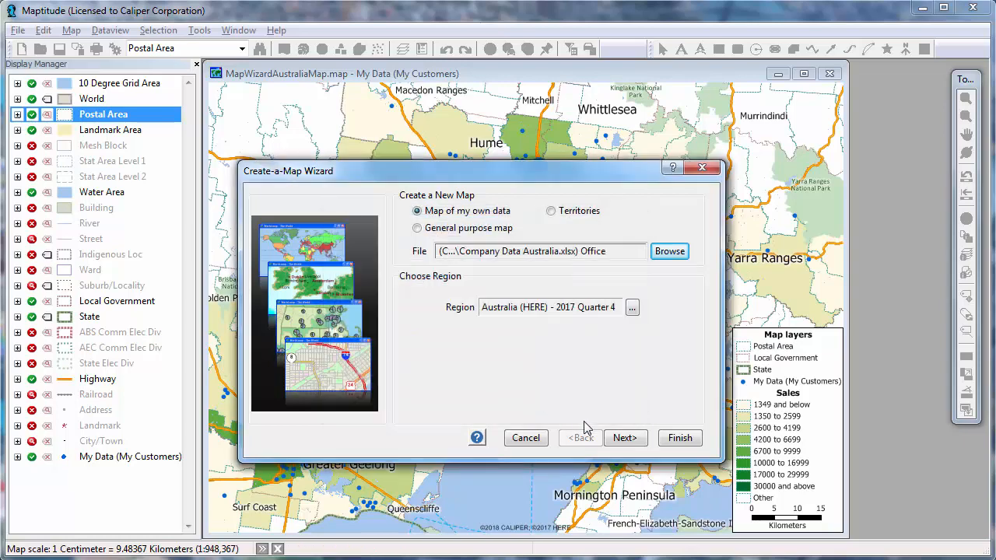
Step: Locate the office records by Address, Locality or Postcode on the existing map and save them as the geographic file Office
left_click(642, 440)
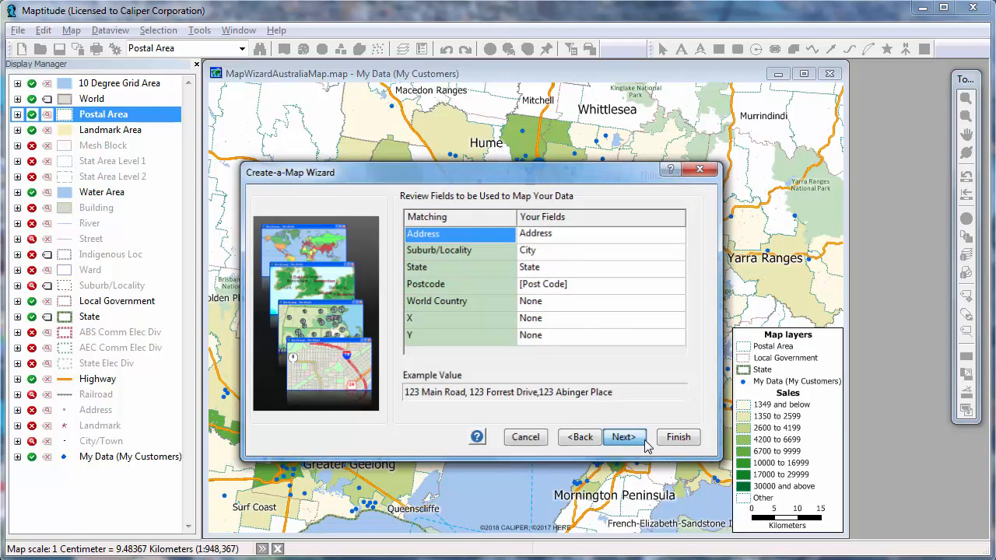
left_click(624, 438)
left_click(656, 319)
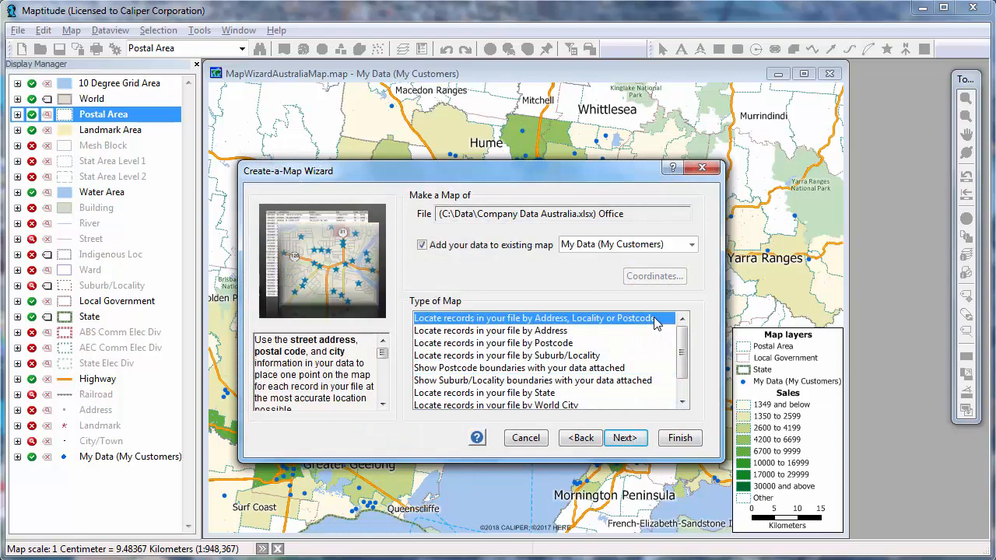
left_click(626, 437)
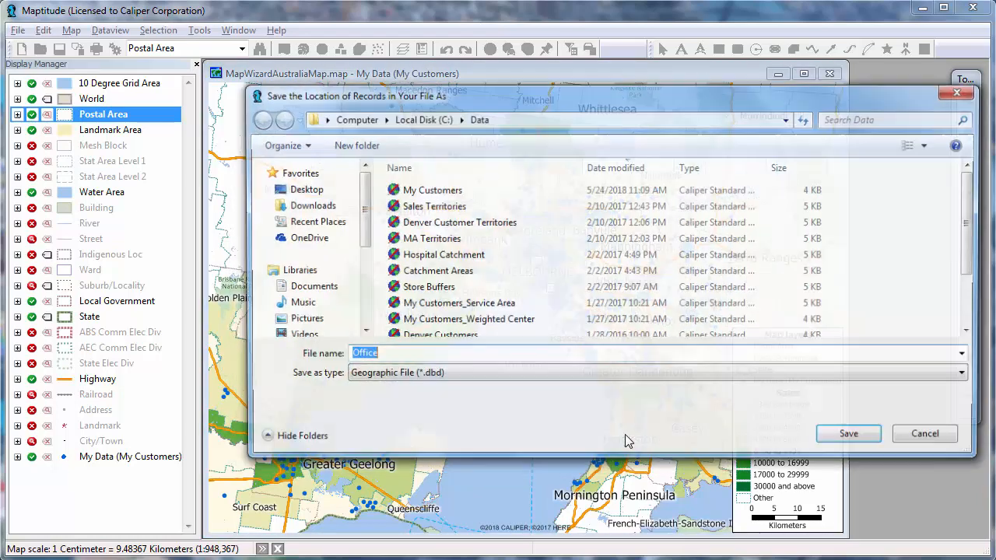
left_click(831, 440)
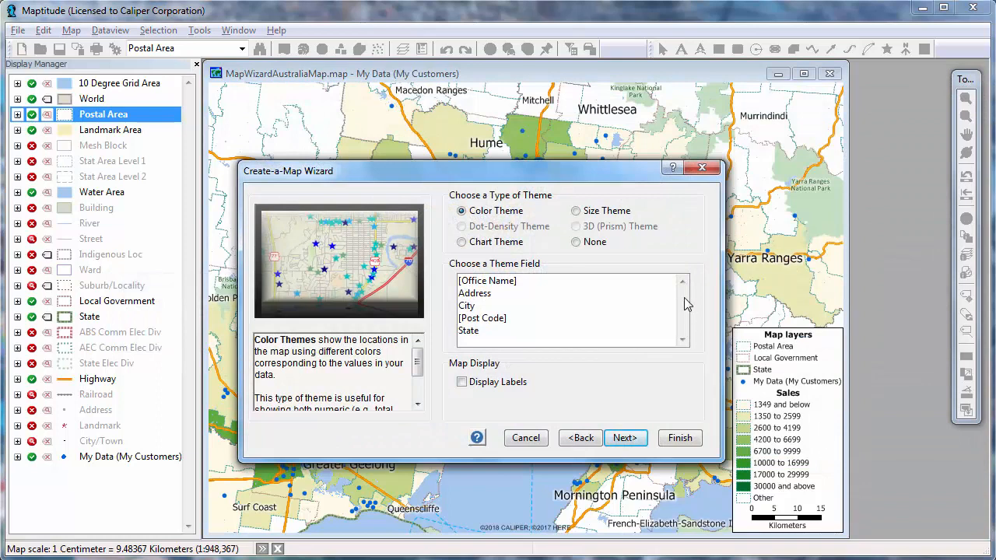
Step: Set the office layer's theme to None, display labels from the Office Name field, and continue to the analysis options
left_click(595, 247)
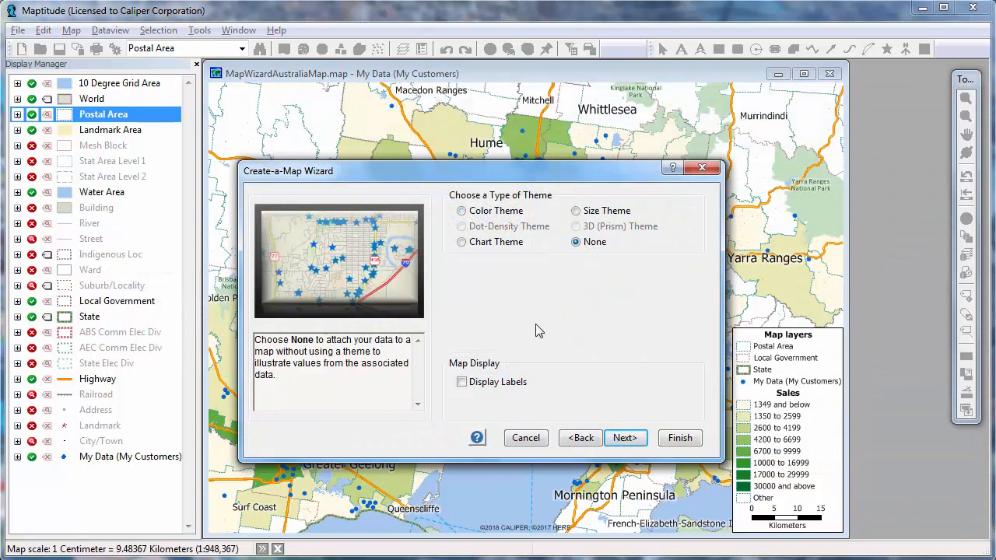
left_click(514, 382)
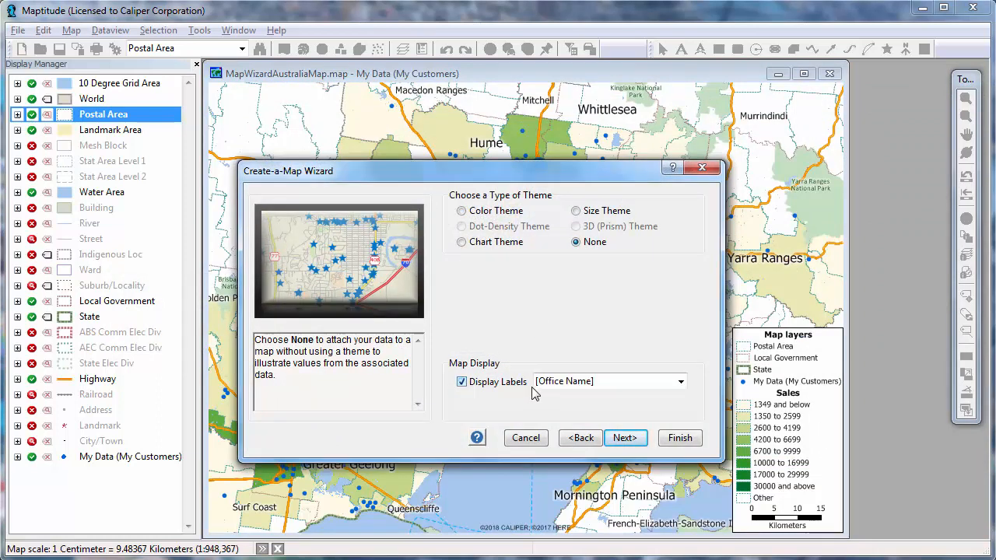
left_click(625, 437)
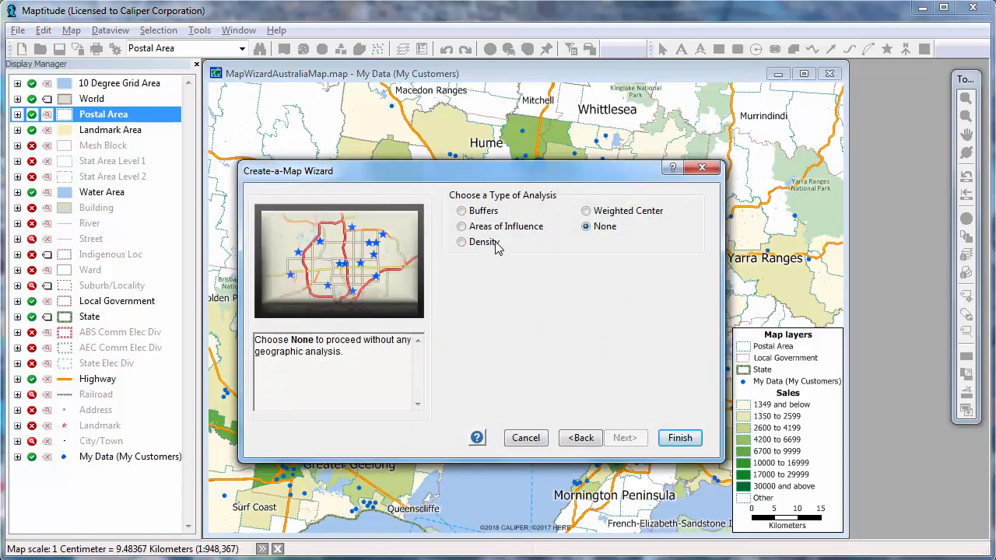
Step: Create fixed-size buffers of 5 and 10 kilometers around the offices and save the analysis as the geographic file Office_Bands
left_click(478, 218)
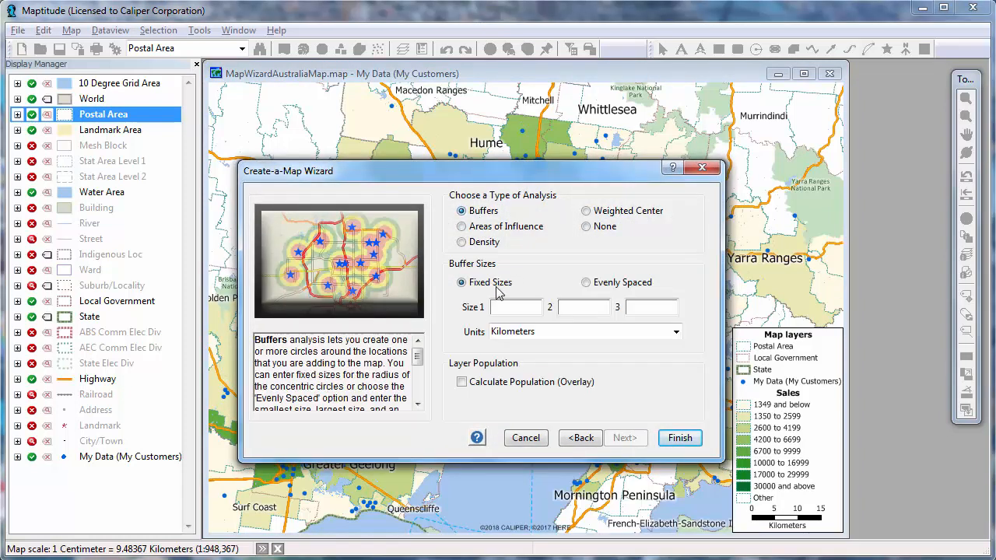
left_click(583, 309)
left_click(675, 438)
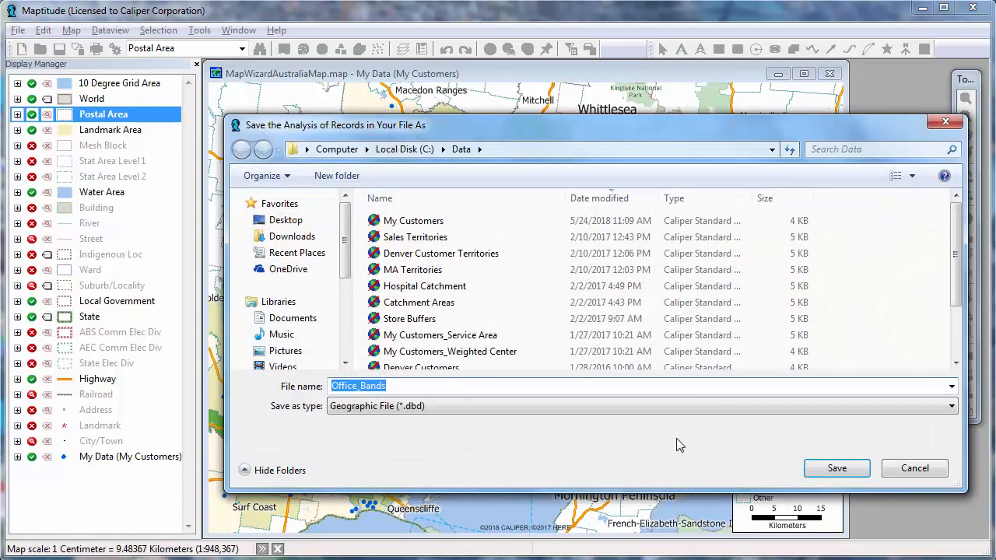
left_click(833, 469)
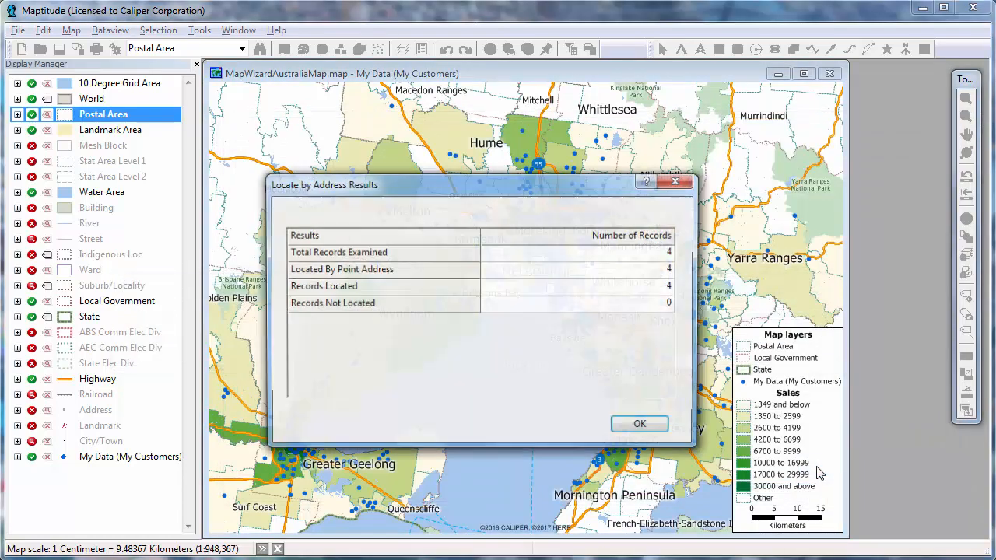
Step: Dismiss the address location results, read through the Buffer Report to its demographic table, and close the report
left_click(664, 430)
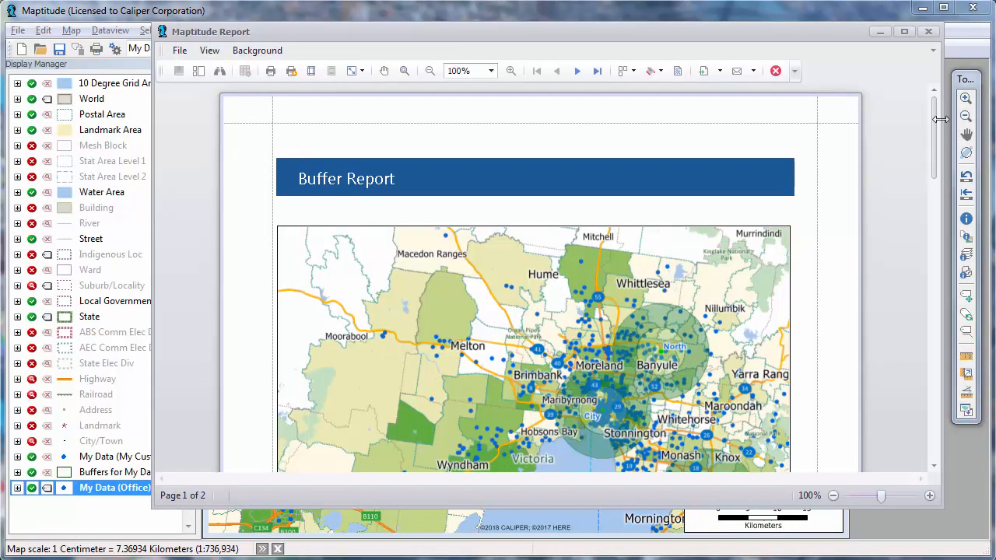
left_click_drag(936, 127, 937, 319)
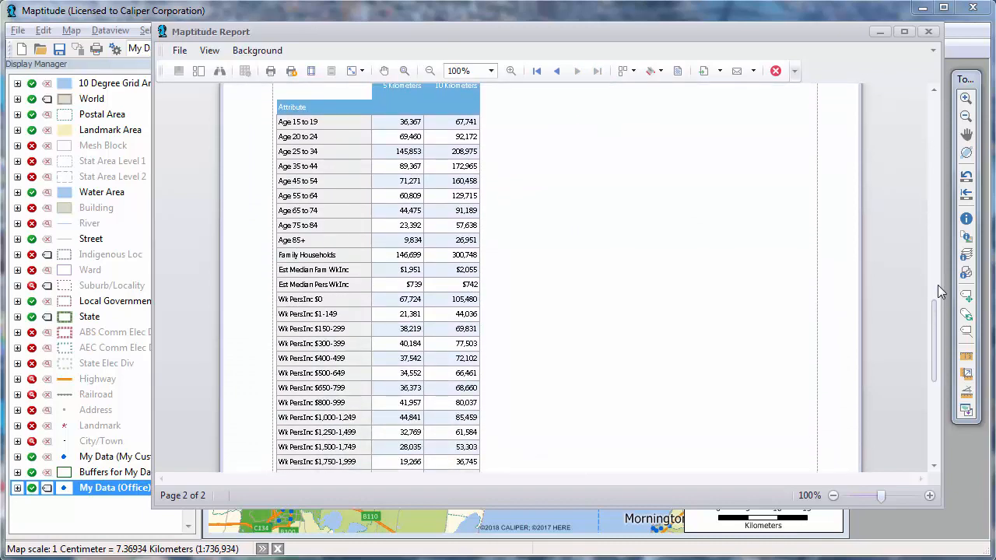
left_click(929, 32)
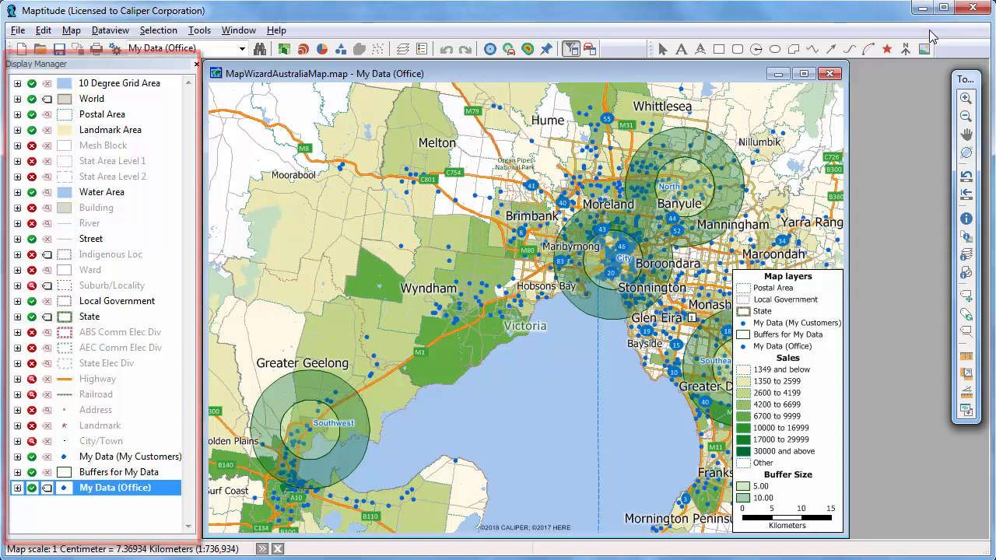
Step: Style the My Data (Office) layer with a circled-dot icon at size 14 in dark red
left_click(67, 486)
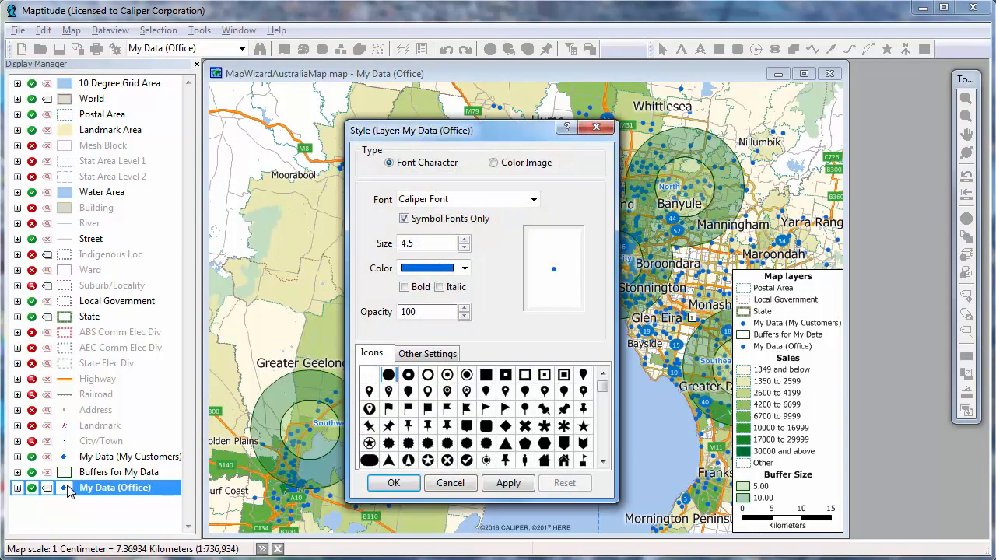
left_click(466, 375)
left_click(464, 240)
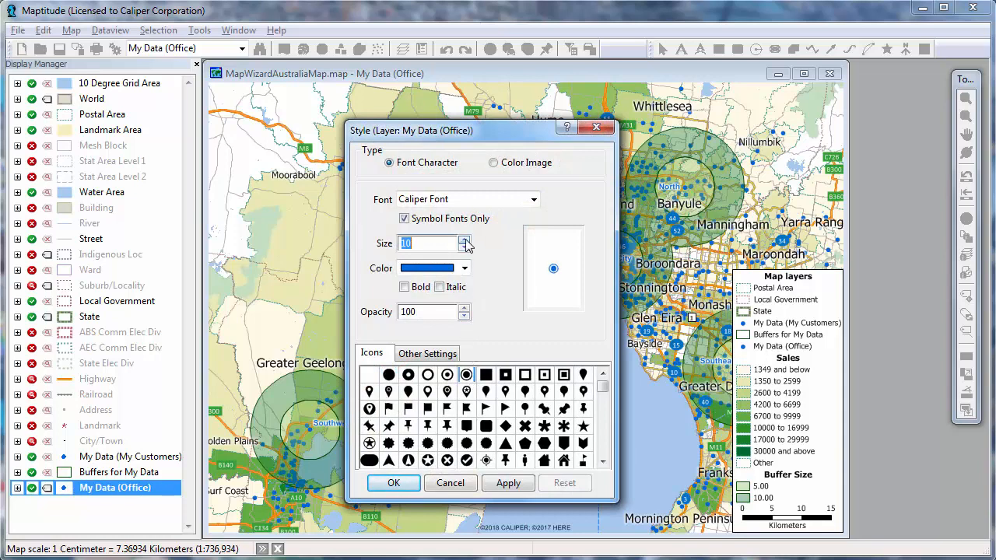
left_click(464, 240)
left_click(464, 240)
left_click(464, 240)
left_click(464, 241)
left_click(465, 267)
scroll(466, 304, "up", 5)
scroll(467, 303, "up", 3)
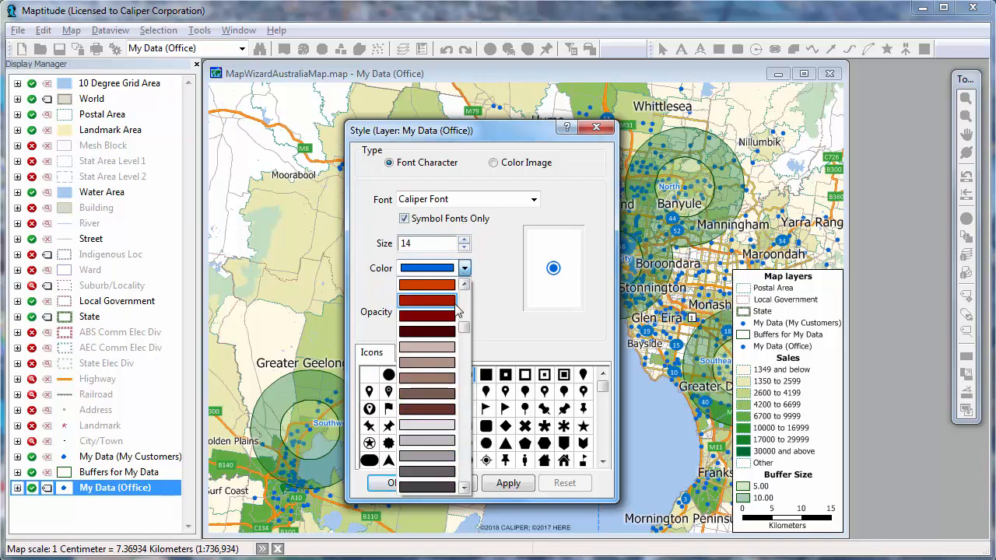
left_click(428, 309)
left_click(408, 480)
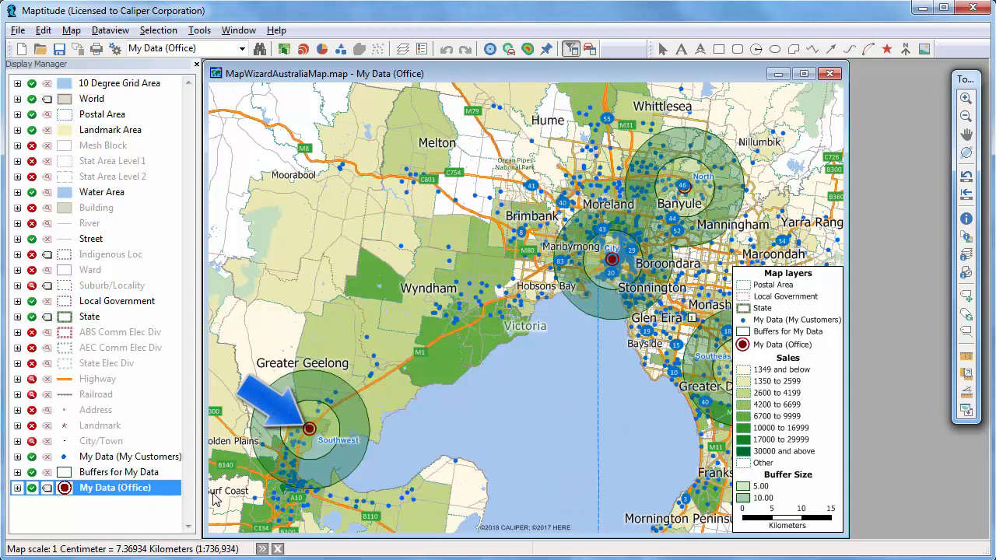
Step: Format the My Data (Office) labels as non-bold size 16 text in dark red
left_click(46, 488)
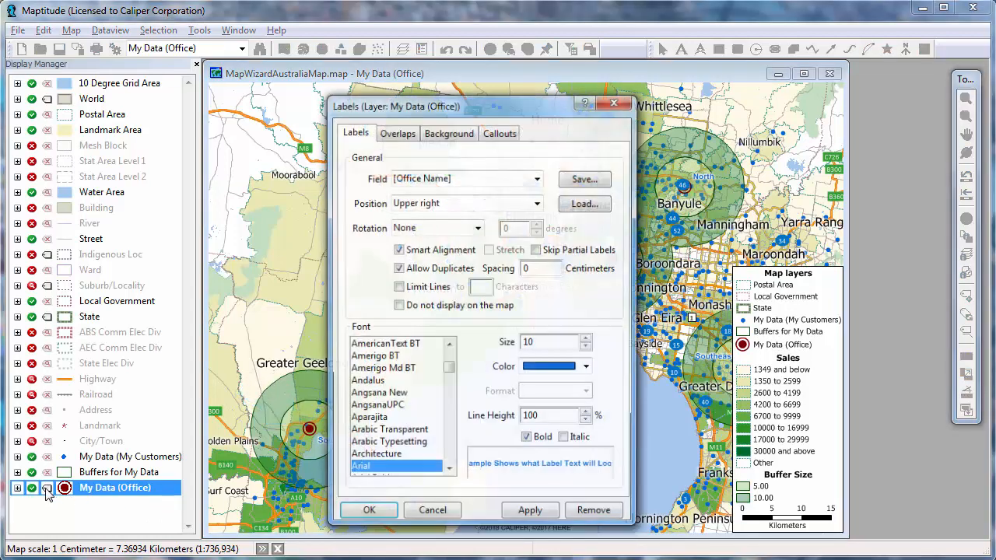
left_click(587, 339)
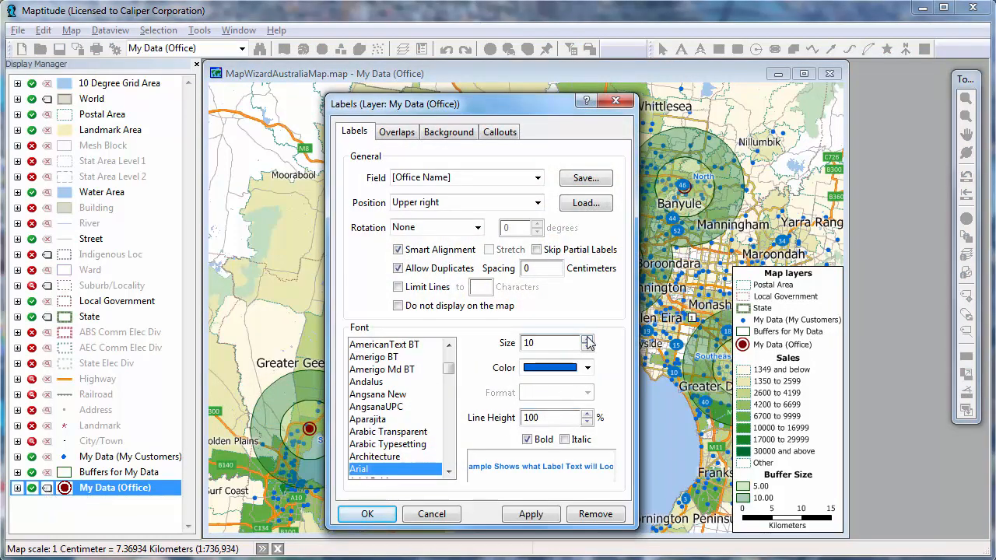
left_click(588, 367)
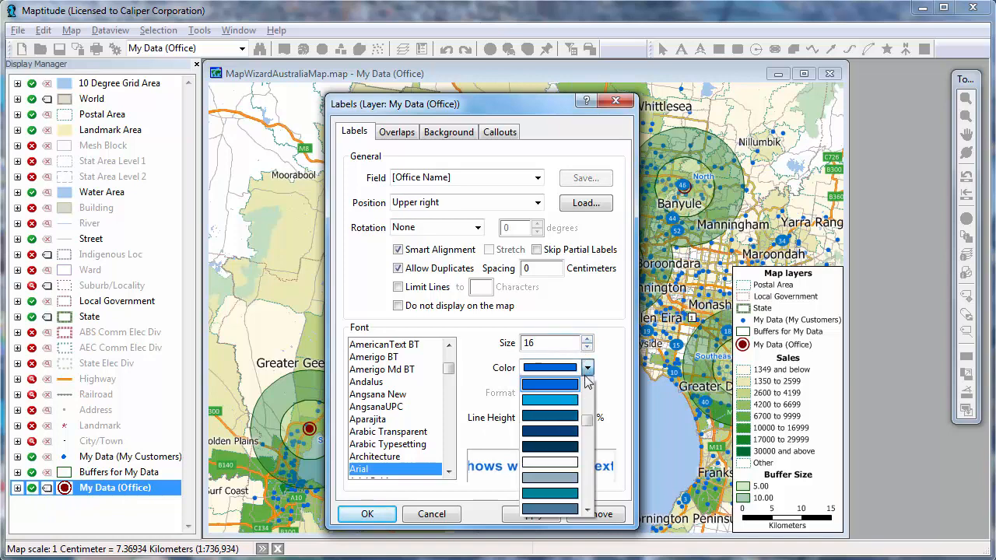
scroll(550, 447, "down", 5)
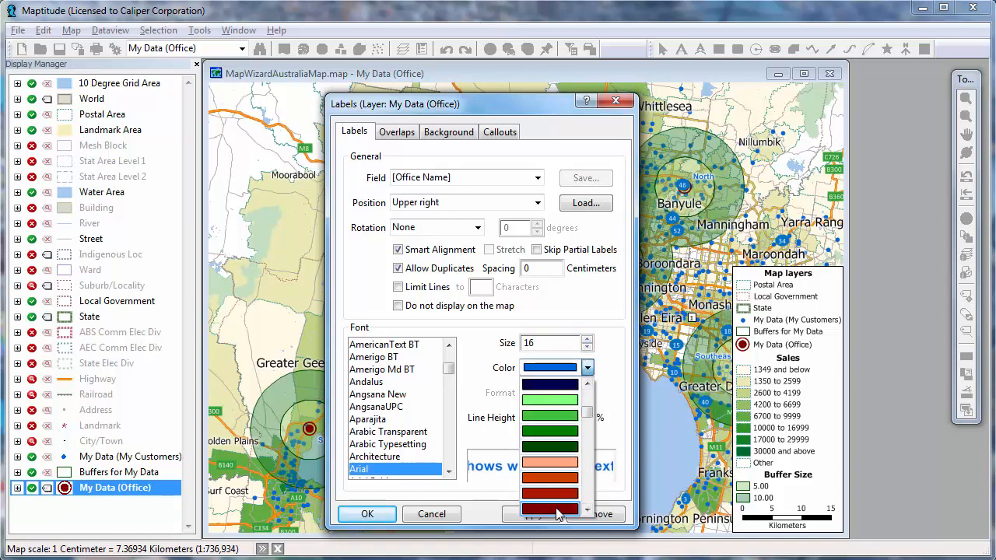
left_click(557, 508)
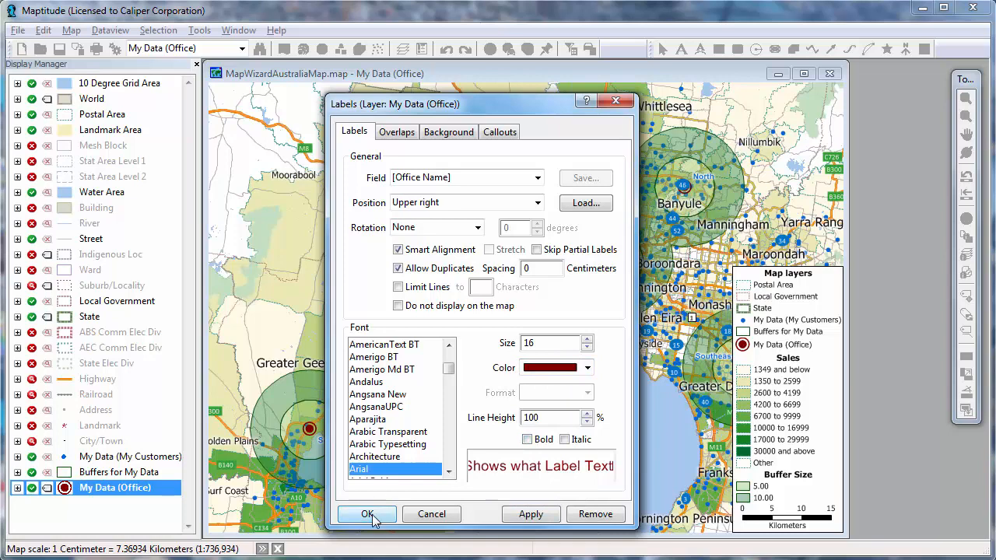
left_click(367, 513)
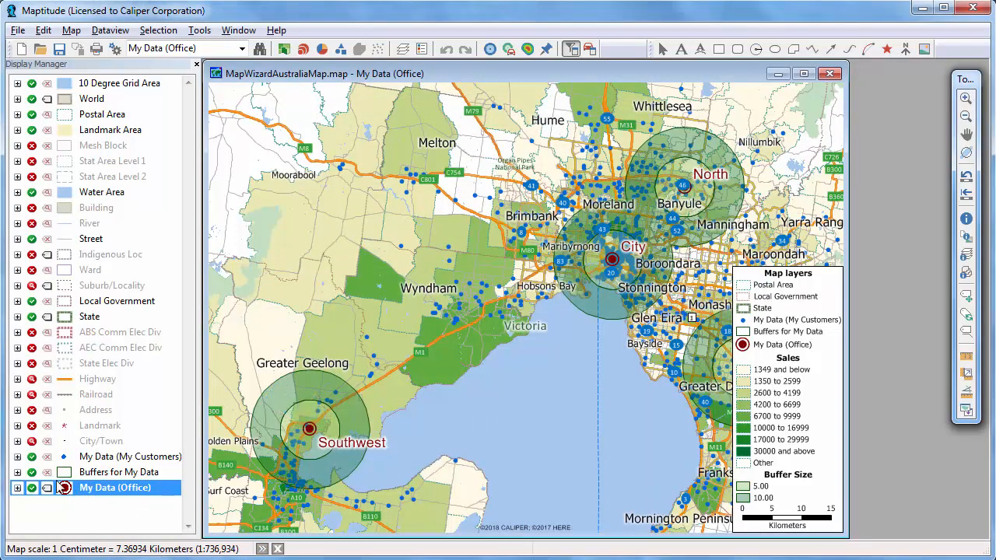
Step: Change the fill color of the 10.00 class in the Buffer Size theme to orange
left_click(17, 472)
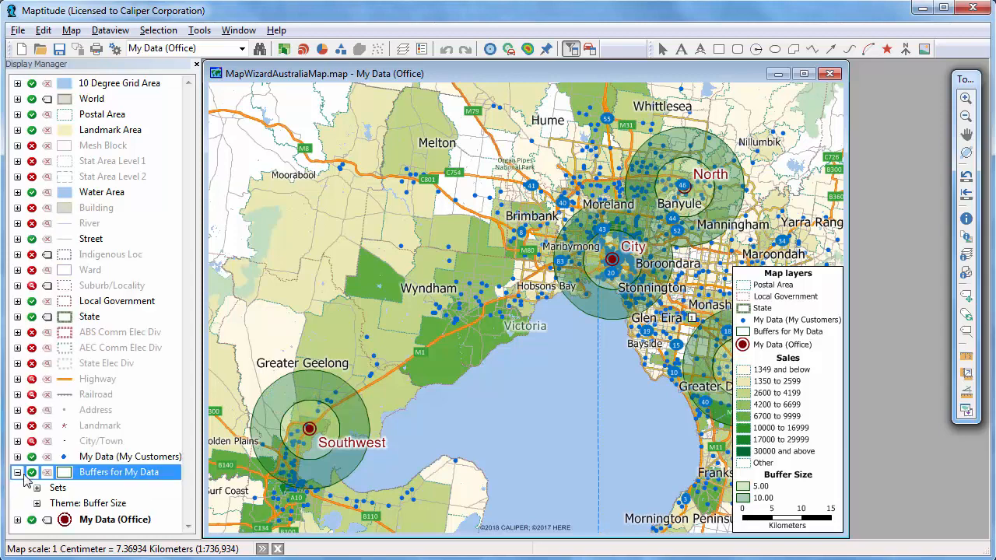
left_click(38, 503)
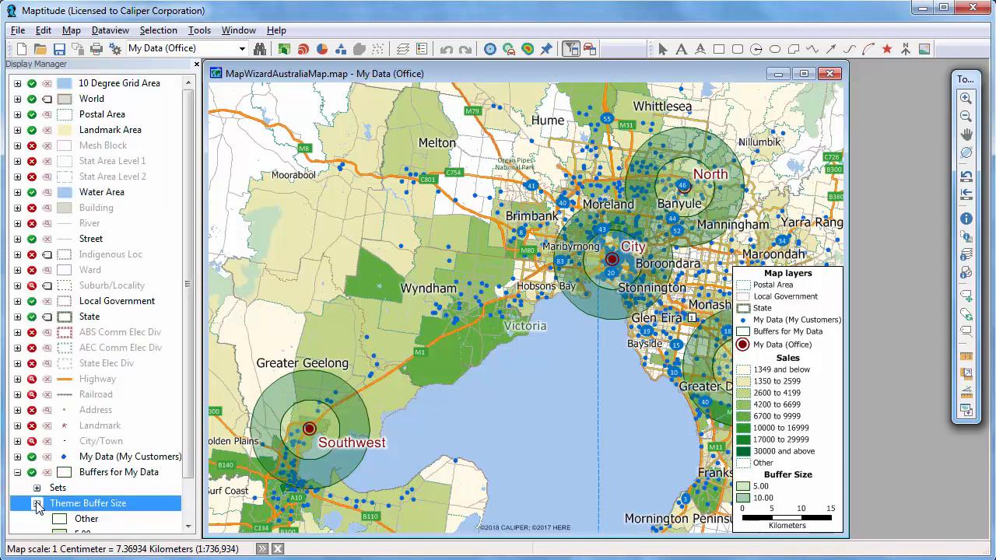
scroll(39, 507, "down", 1)
double_click(59, 504)
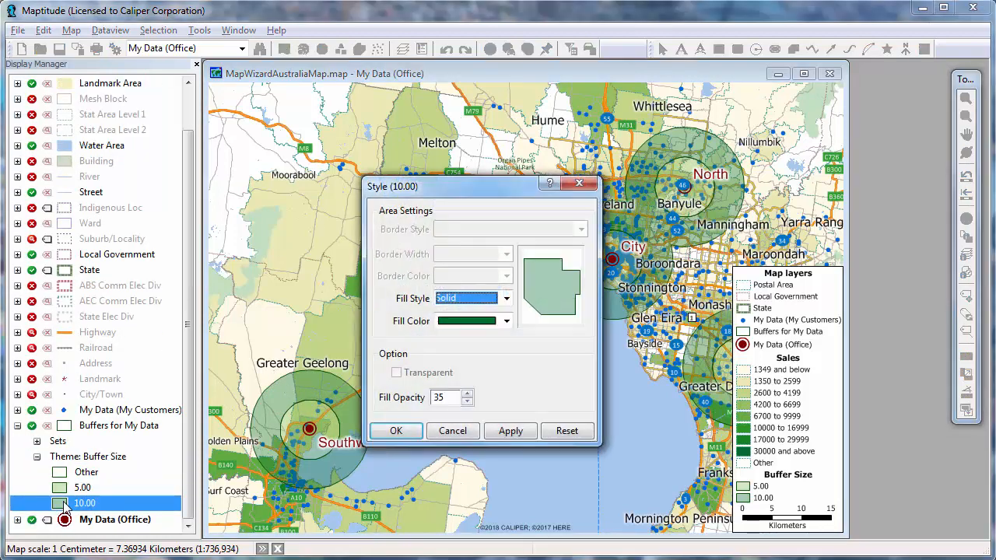
left_click(506, 320)
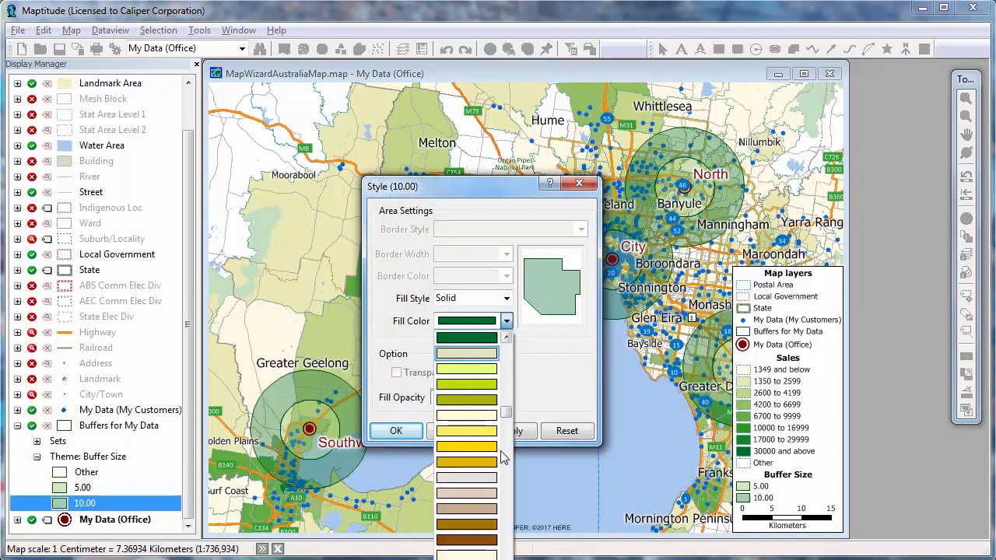
left_click_drag(505, 457, 514, 344)
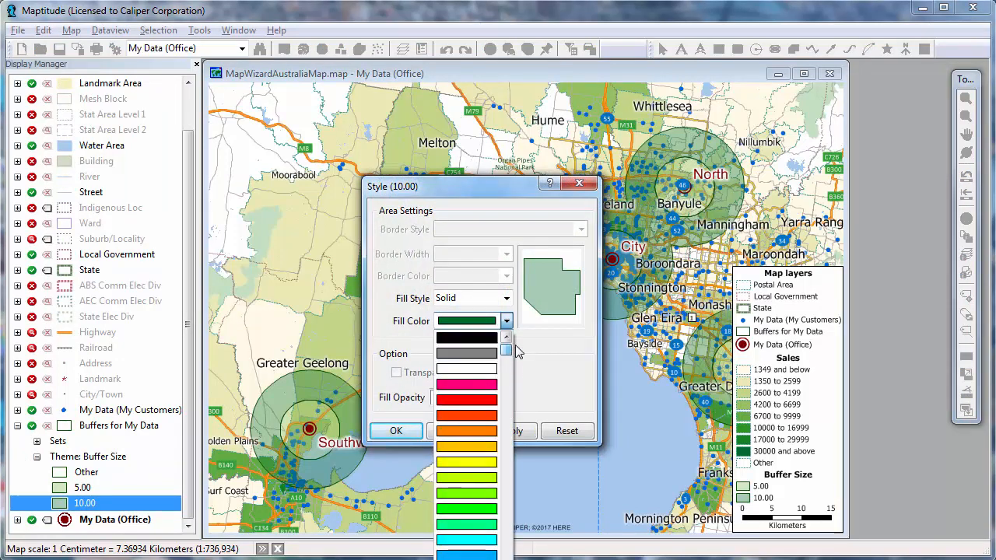
left_click(464, 437)
left_click(392, 430)
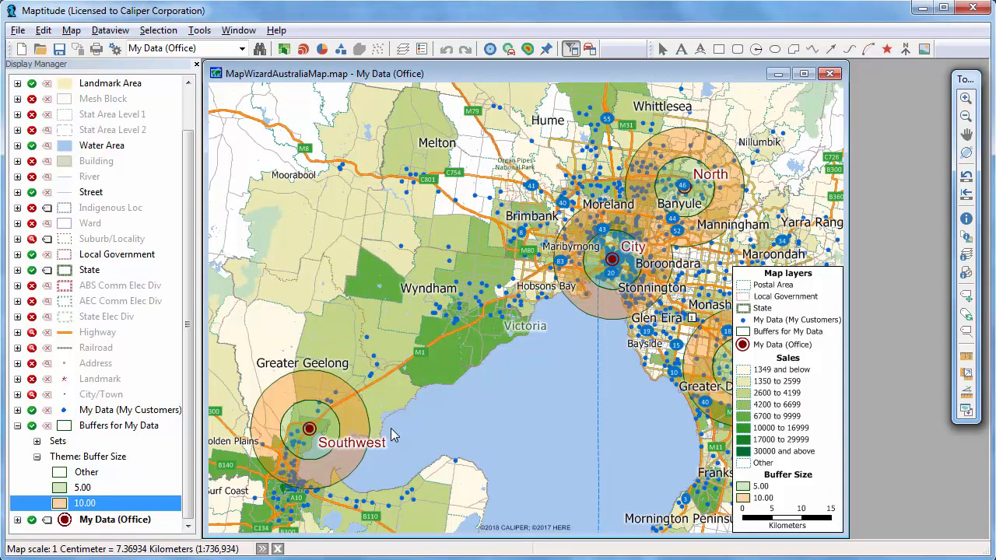
Step: Hide the Buffers for My Data layer and the Postal Area layer on the map
left_click(32, 425)
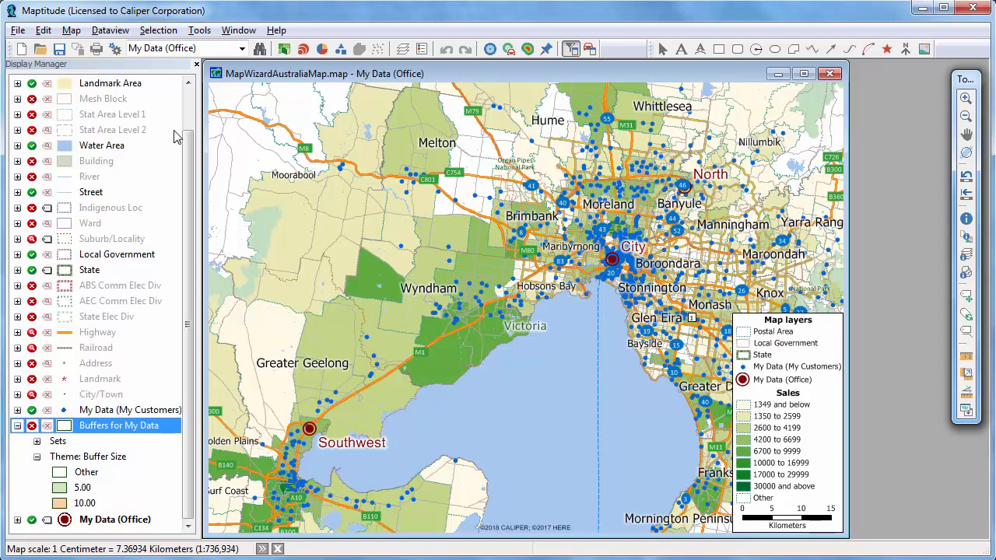
scroll(183, 108, "up", 1)
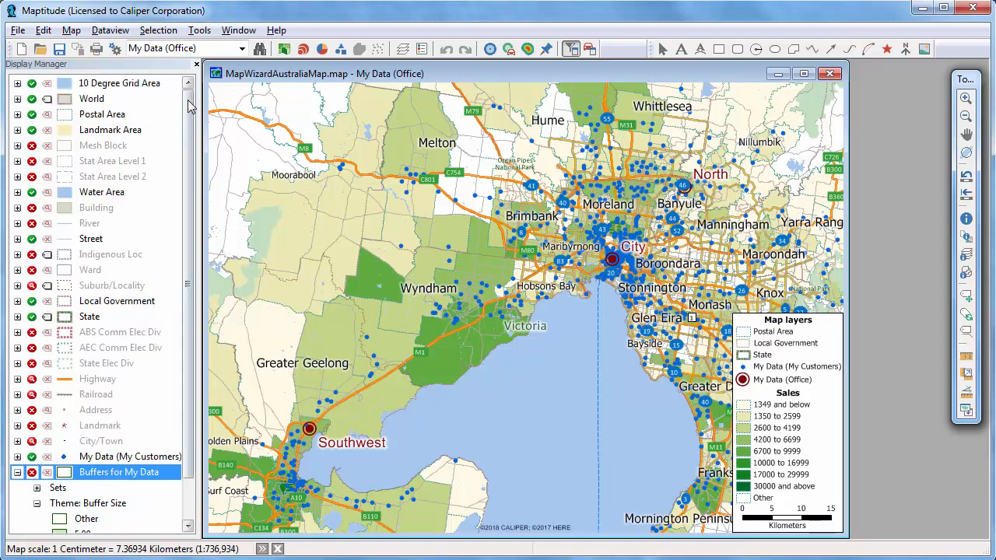
left_click(32, 115)
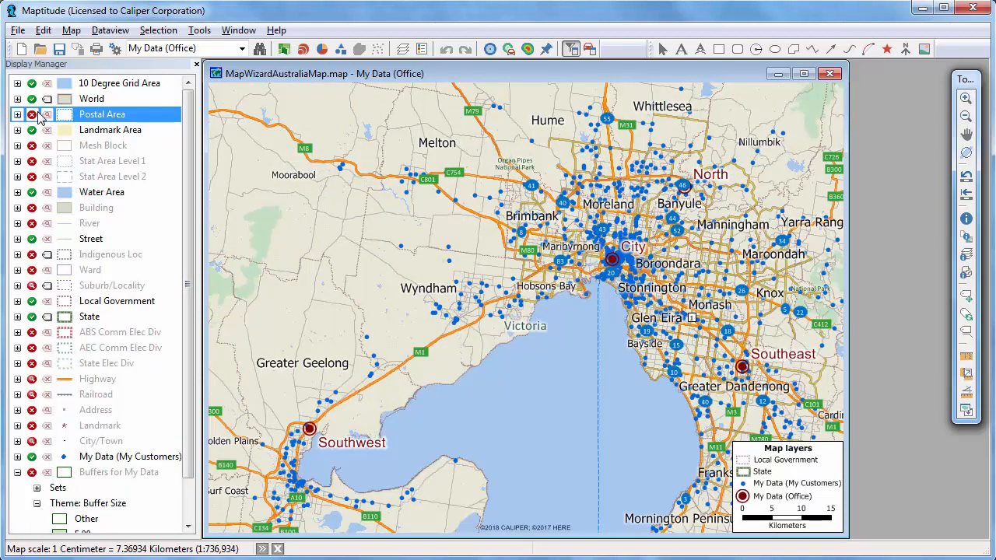
Step: Set up drive-time rings for the My Data (Office) locations, with 3 rings of 10 minutes each
left_click(507, 50)
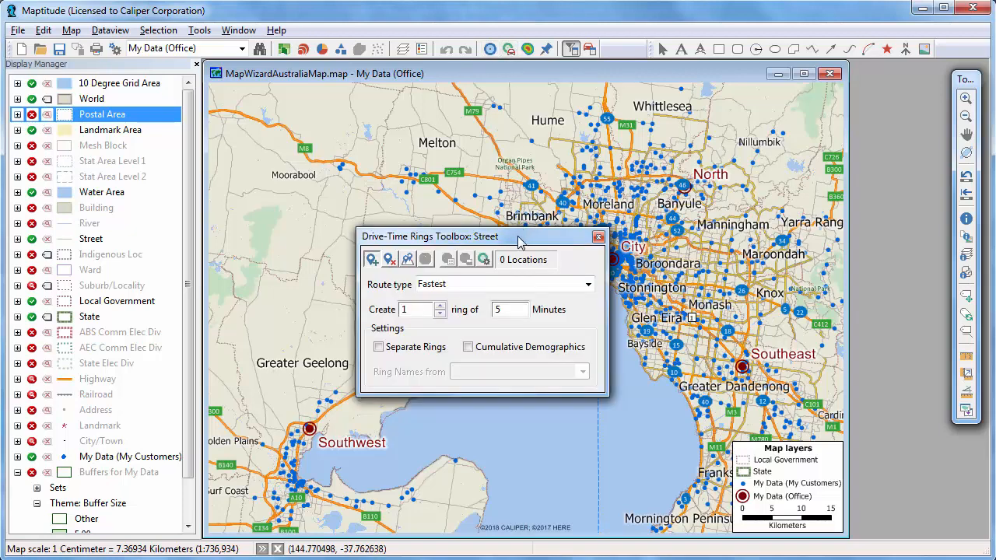
left_click_drag(519, 242, 346, 115)
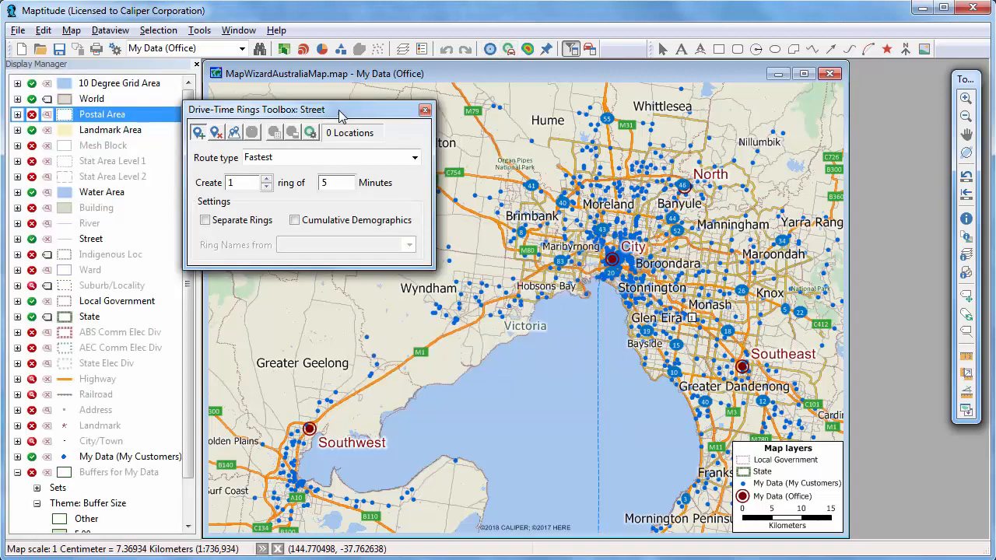
left_click(233, 132)
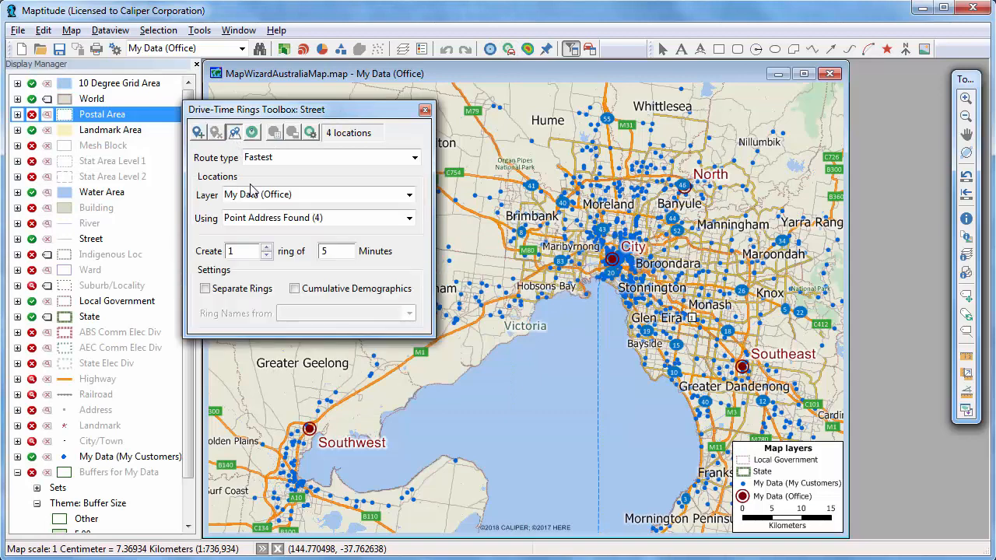
left_click(265, 246)
left_click(266, 247)
left_click(331, 251)
Step: Set the ring demographics to count My Data (My Customers) features and sum Sales, and create the drive-time rings
left_click(311, 133)
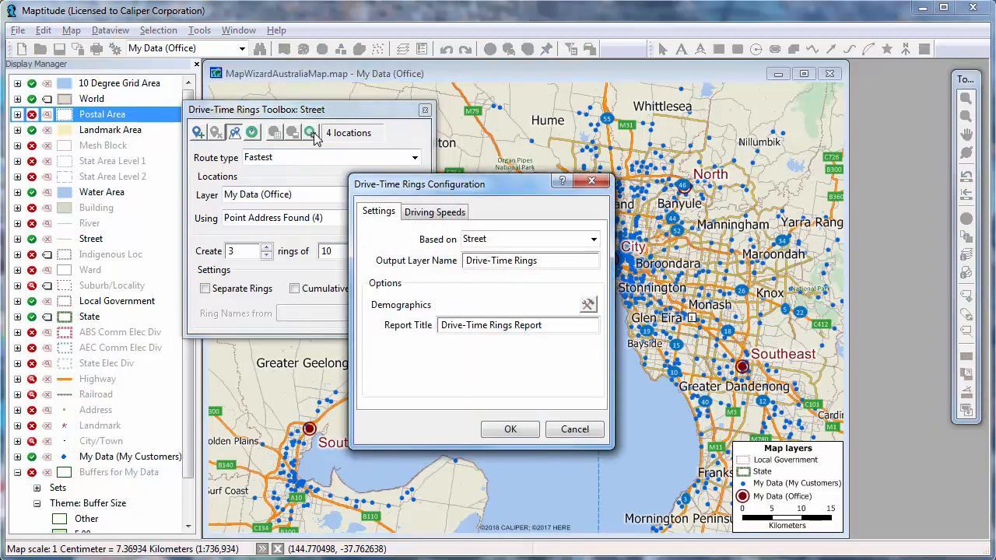
left_click(587, 304)
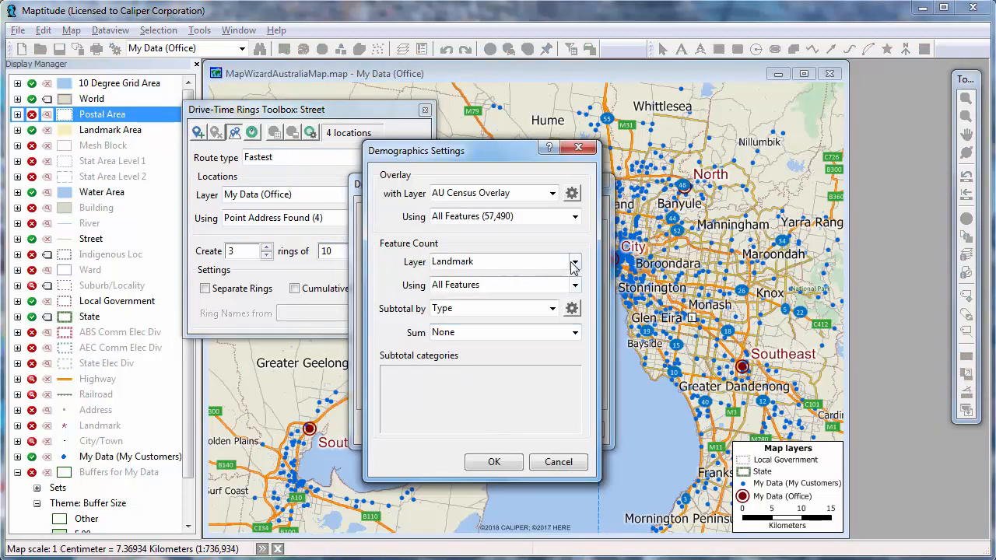
left_click(573, 265)
left_click(543, 374)
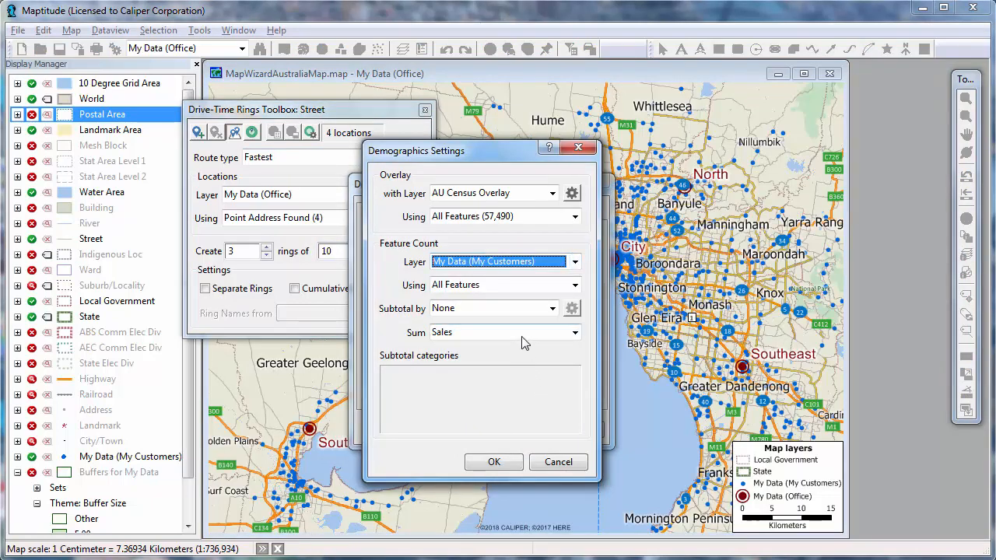
left_click(524, 342)
left_click(515, 367)
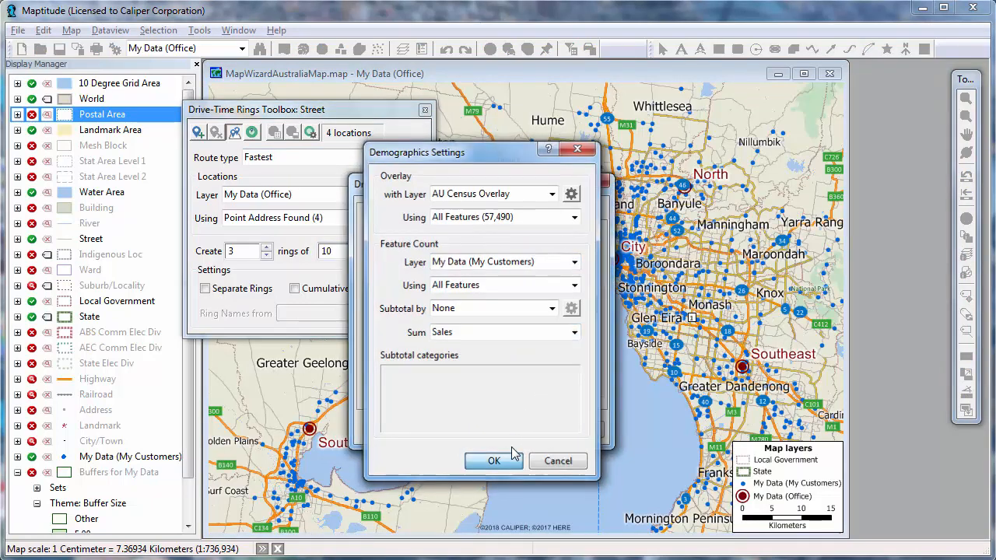
left_click(512, 458)
left_click(512, 429)
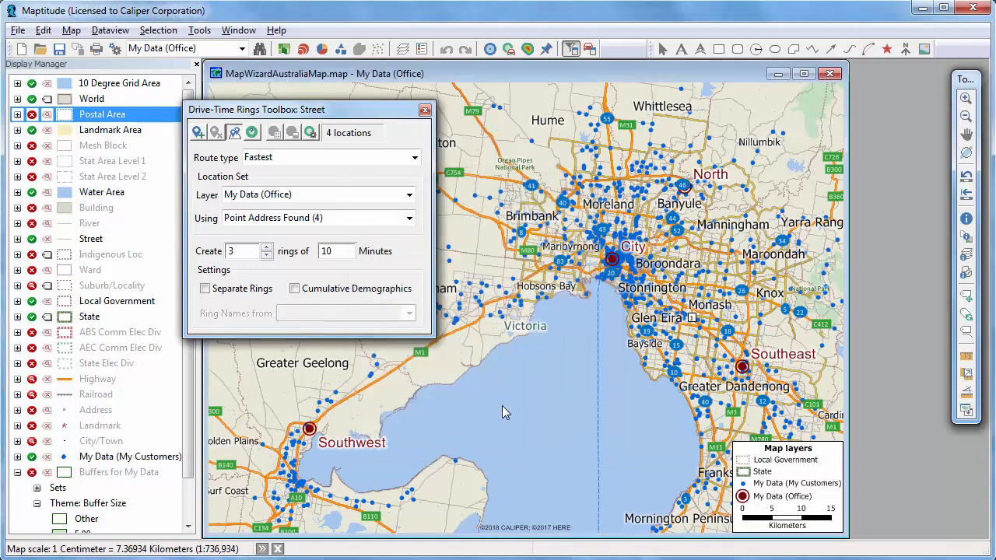
left_click(252, 133)
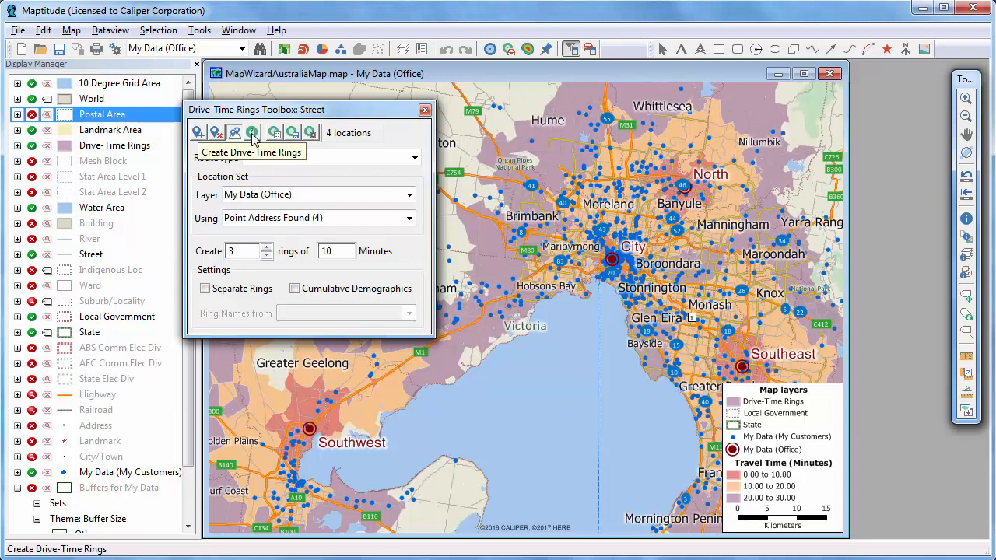
Step: Generate the Drive-Time Rings report for the office locations and look through its pages
left_click(276, 135)
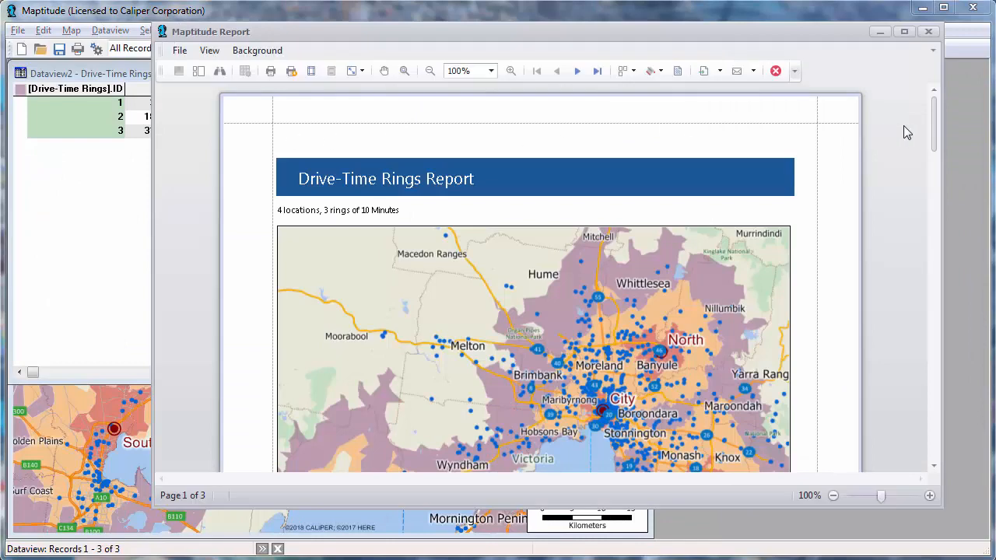
left_click_drag(934, 131, 927, 351)
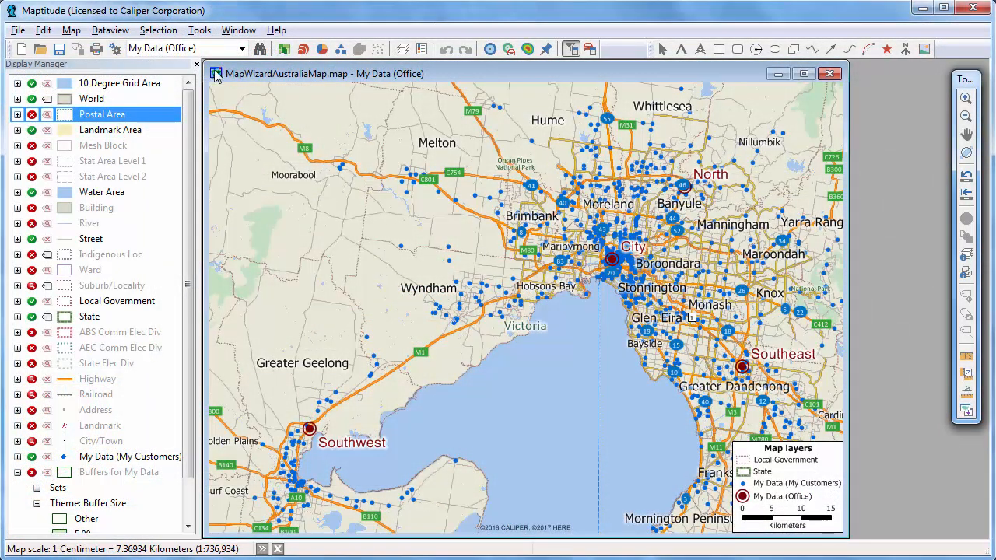
Step: Set up distance and travel time tables with My Data (My Customers) as origins and My Data (Office) as destinations
left_click(199, 31)
mouse_move(232, 69)
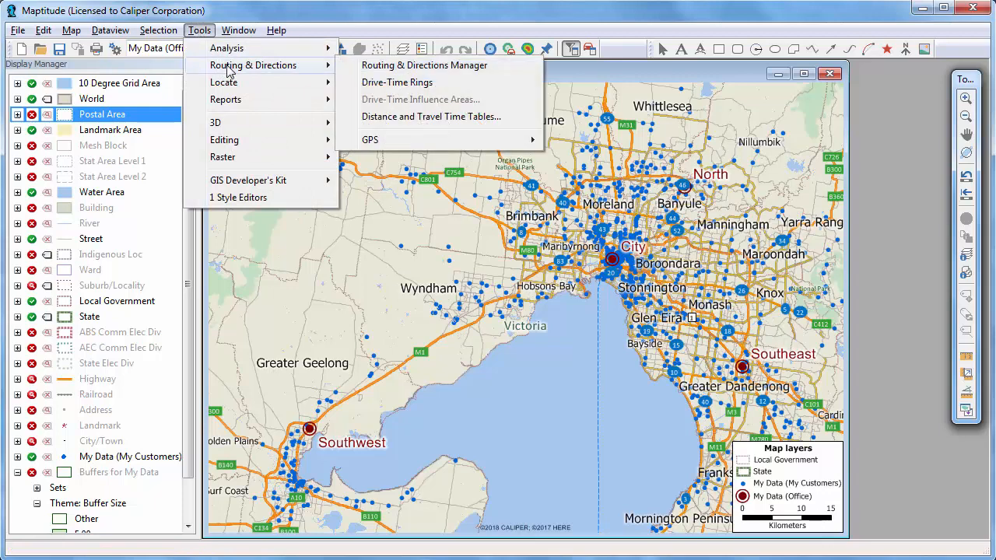
left_click(417, 118)
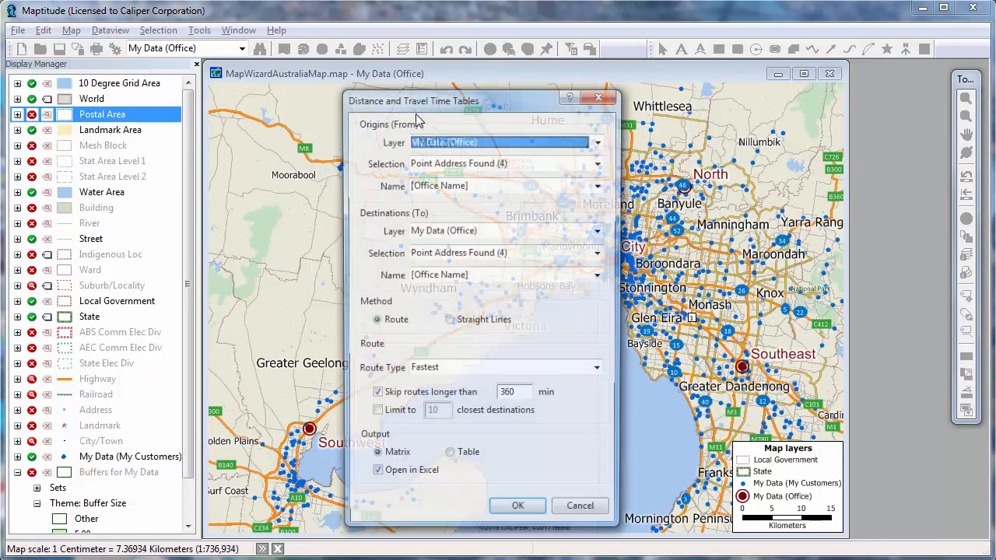
left_click(434, 140)
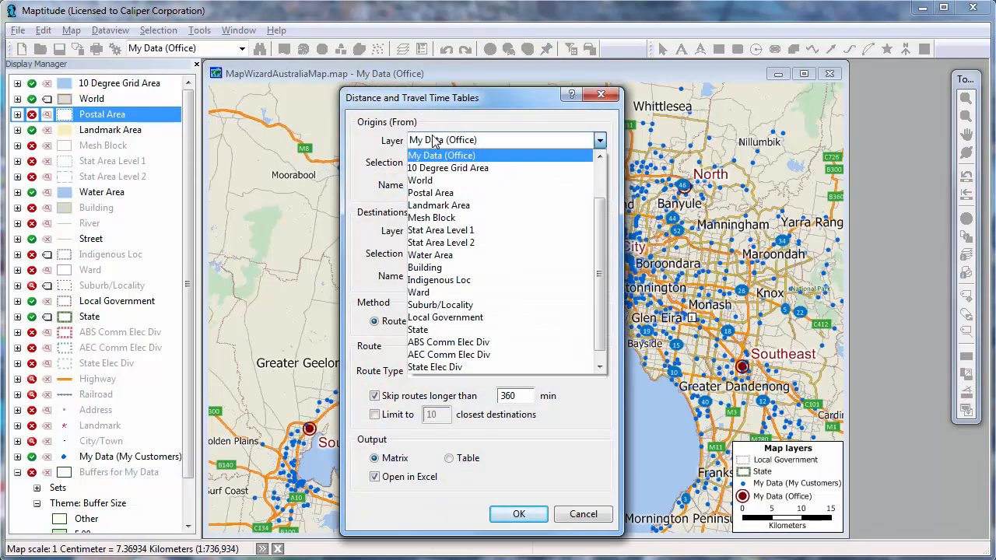
scroll(461, 181, "up", 2)
left_click(461, 181)
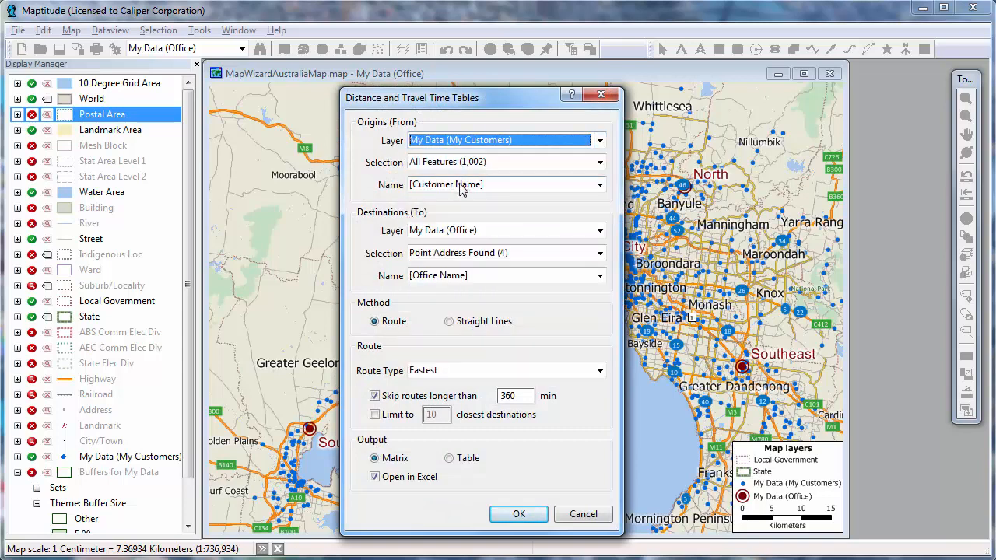
Step: Generate the distance and travel time matrix, save it as the Excel worksheet Customer Access, and close the opened workbook
left_click(517, 515)
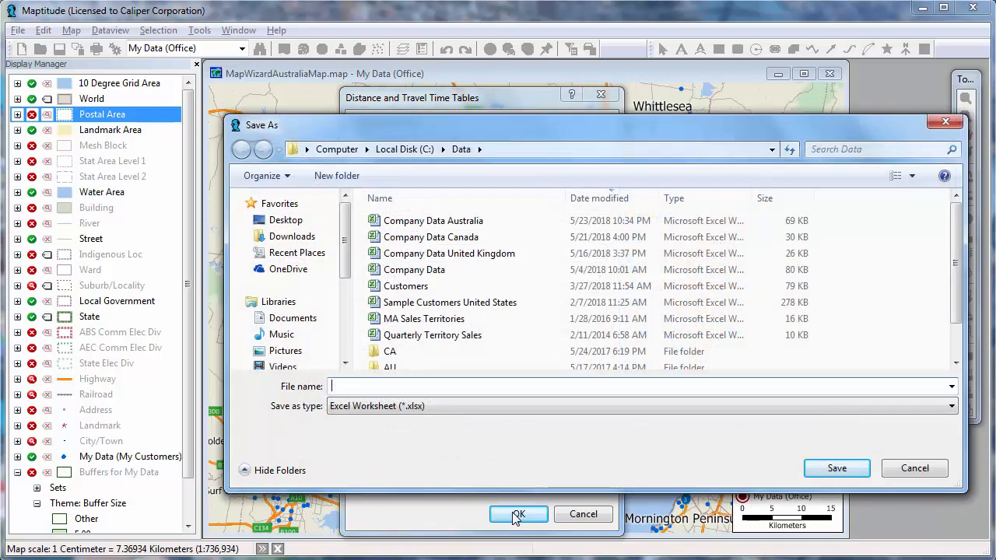
type("Customer Access")
left_click(858, 469)
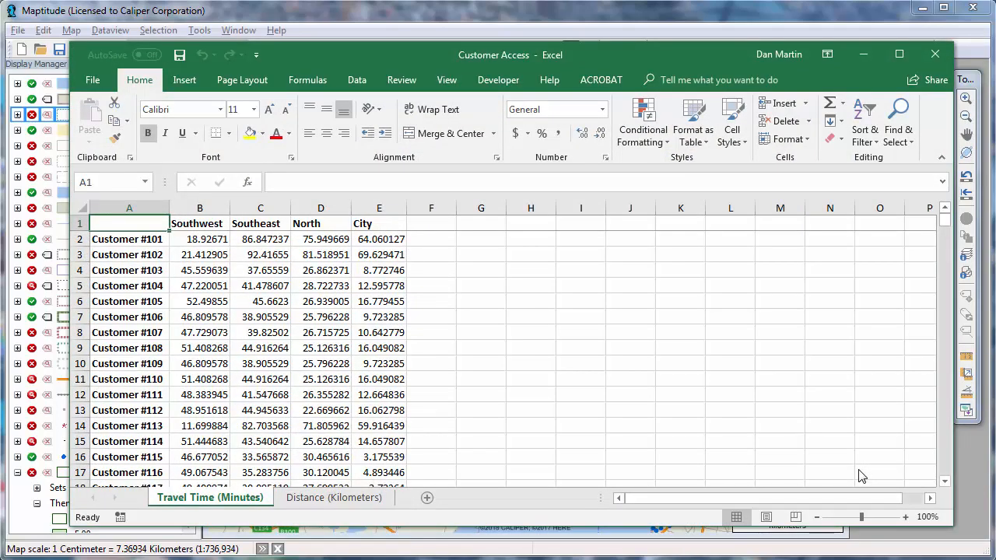
left_click(934, 53)
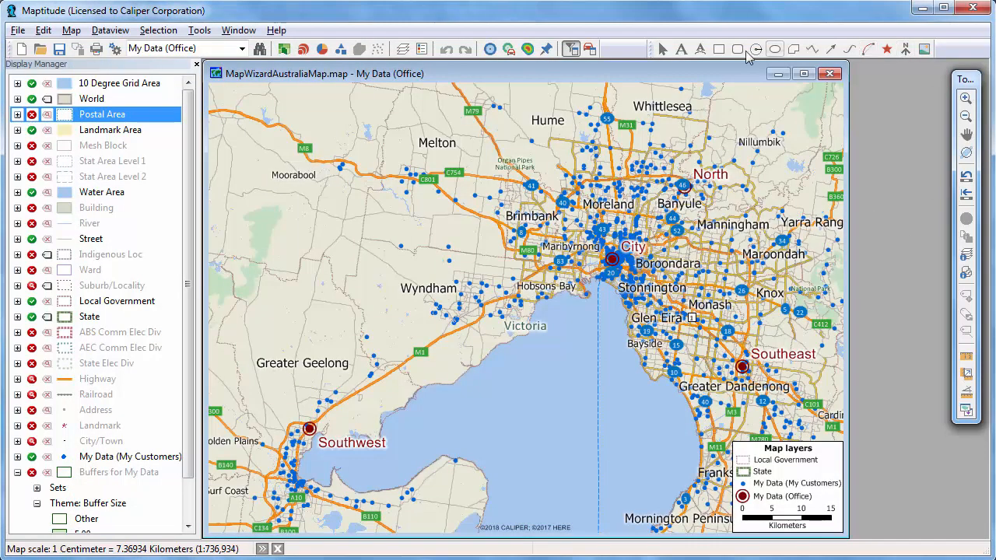
Step: Optimize the stop order of the office route in the Routing & Directions Manager and expand the directions for the first City stop
left_click(590, 49)
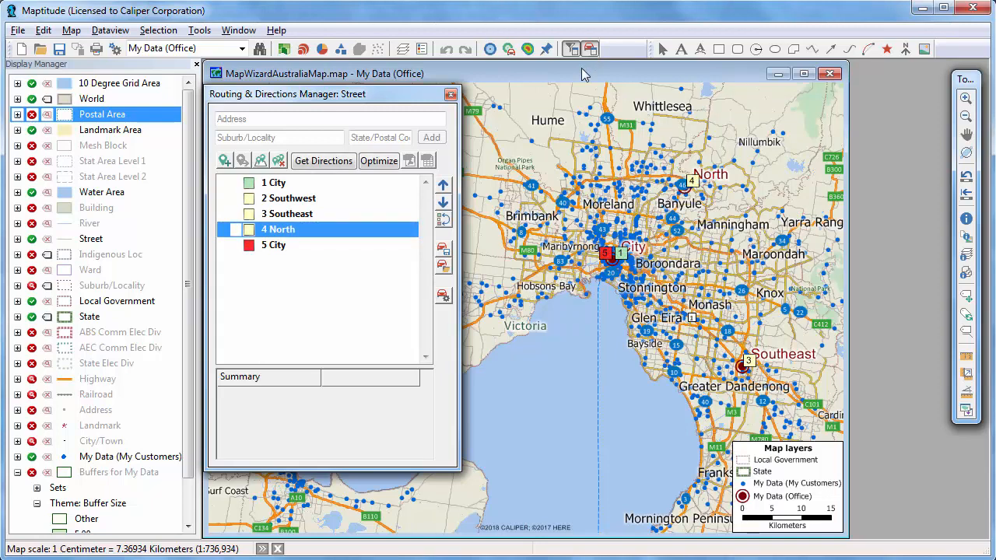
left_click(373, 167)
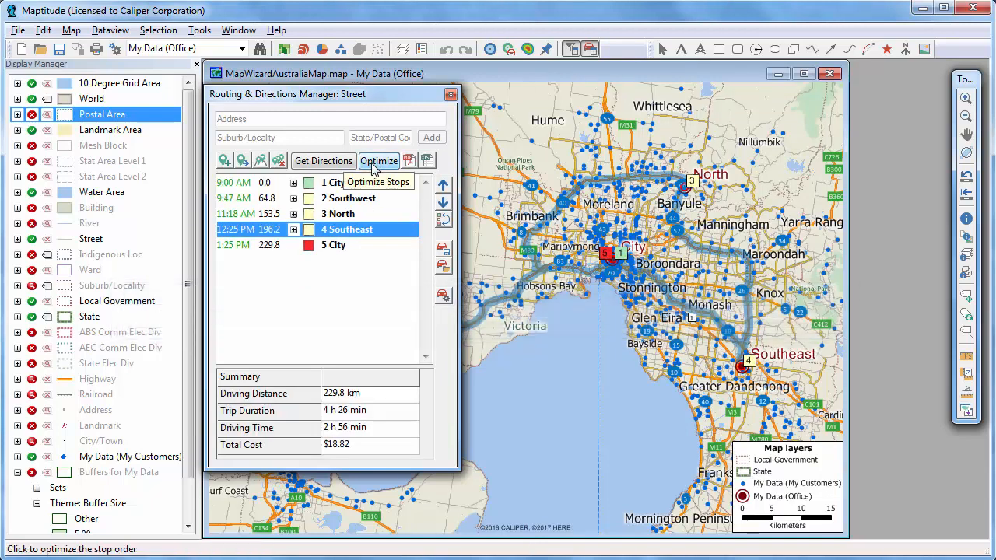
left_click(965, 99)
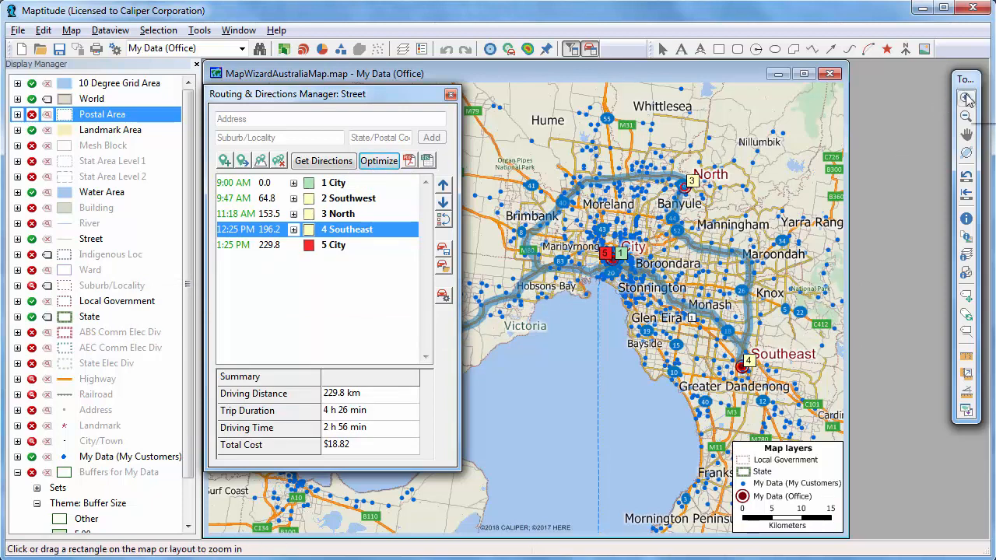
left_click_drag(265, 488, 764, 166)
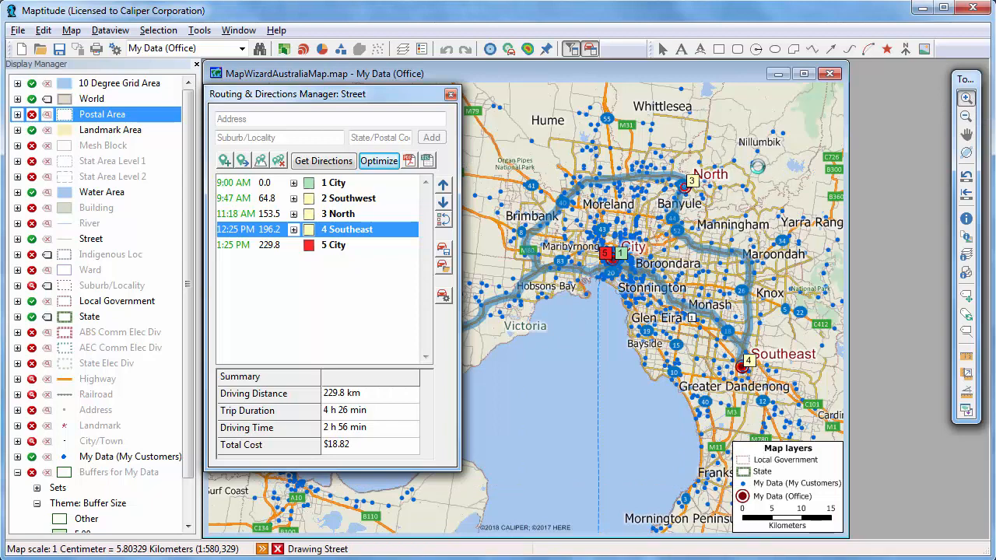
left_click(293, 183)
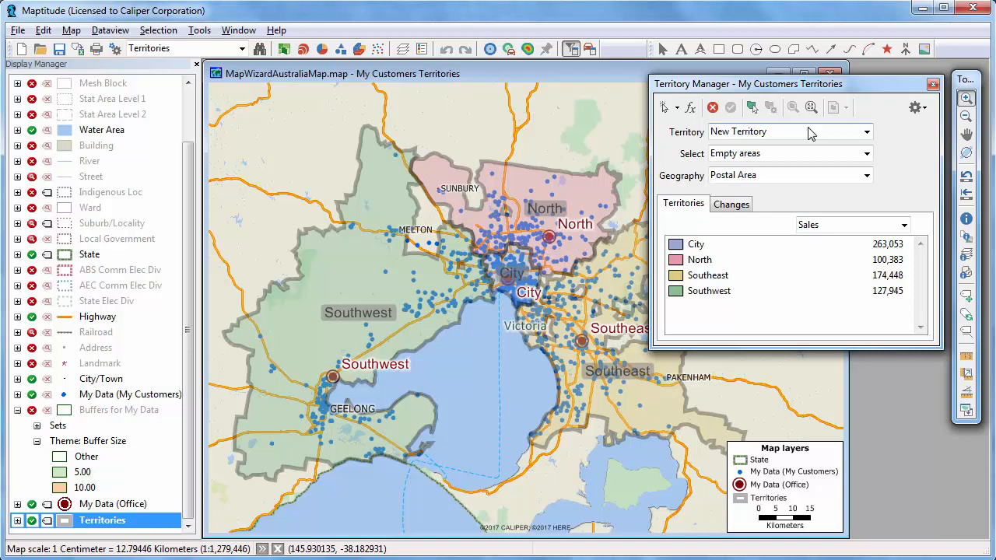
Step: Prepare to edit the North territory by picking areas on the map, allowing any area and preventing overlapping territories
left_click(793, 131)
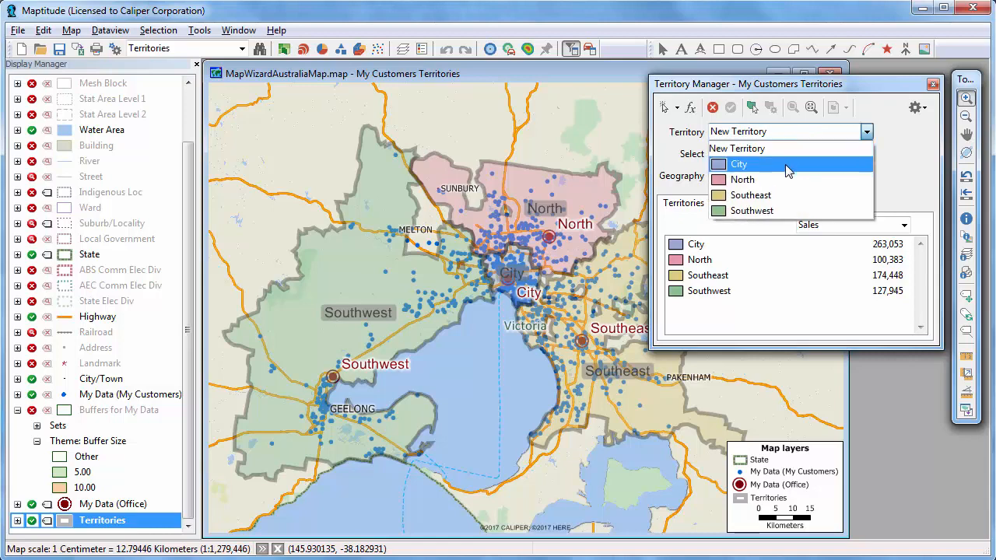
left_click(787, 178)
left_click(770, 154)
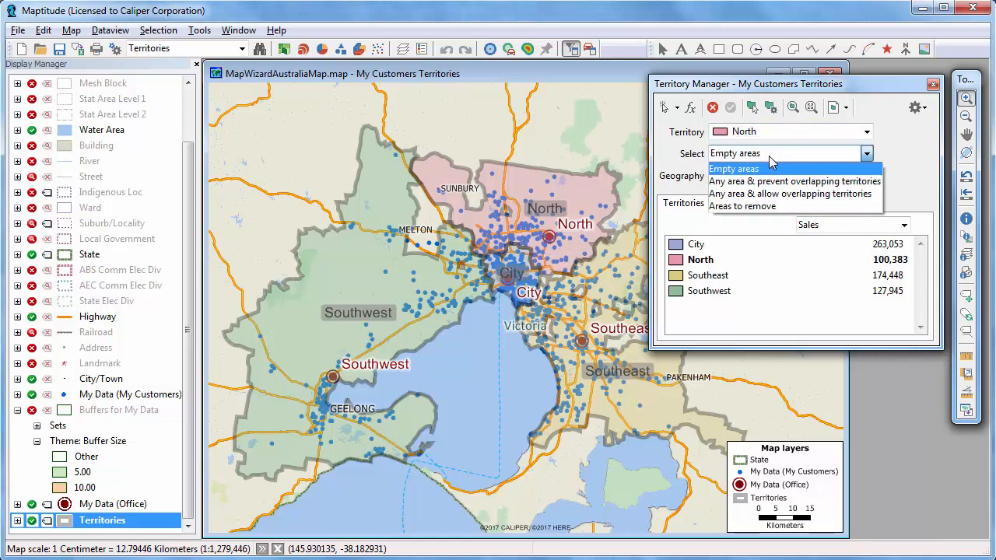
left_click(734, 180)
left_click(663, 107)
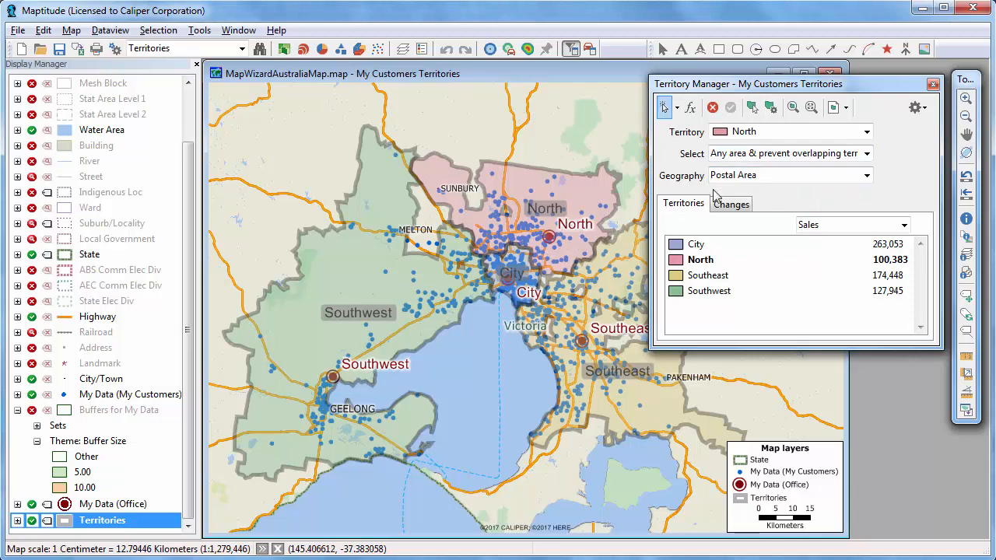
Step: Transfer the postal areas along the northern side of the City territory to North with the changes shown, and apply the update
left_click(729, 203)
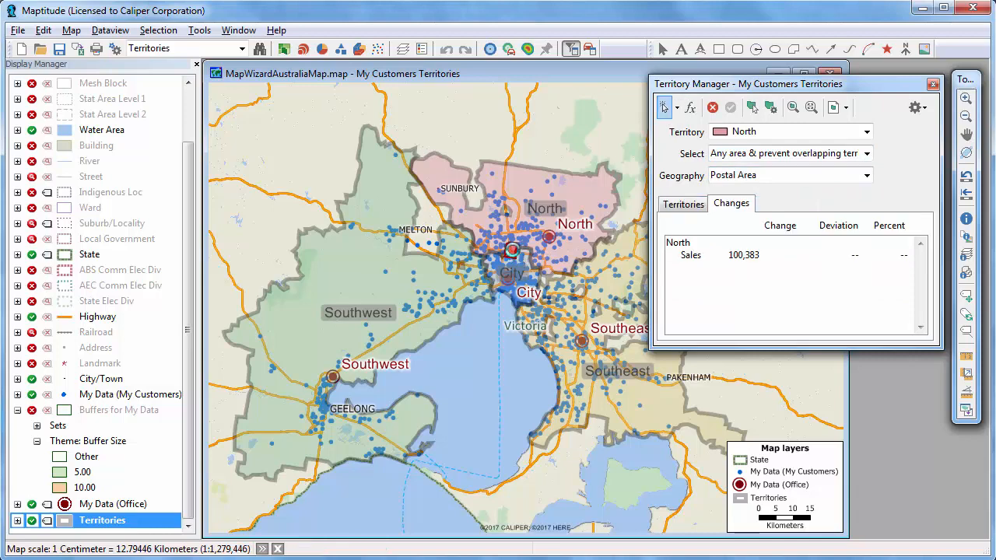
left_click(517, 251)
left_click(530, 263)
left_click(509, 262)
left_click(492, 263)
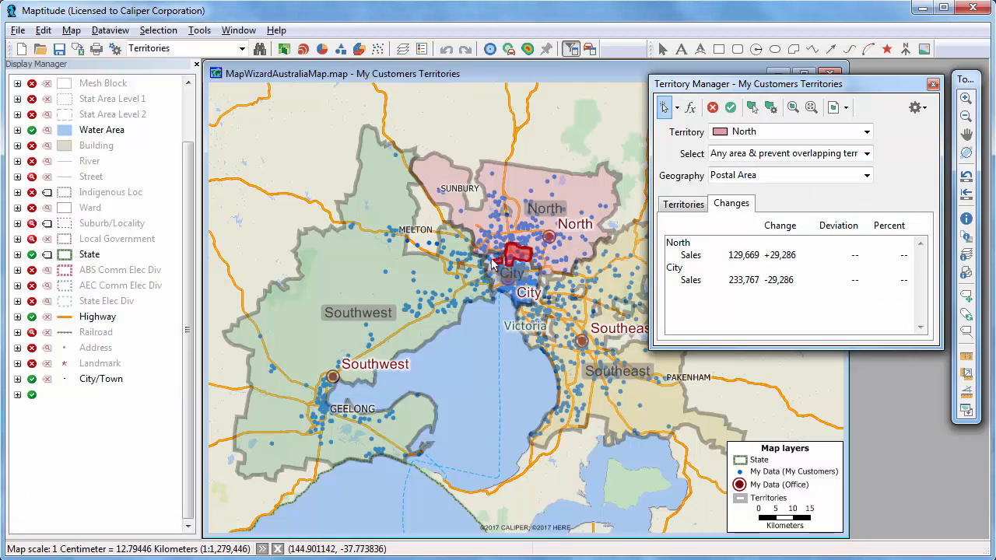
left_click(488, 264)
left_click(499, 265)
left_click(507, 269)
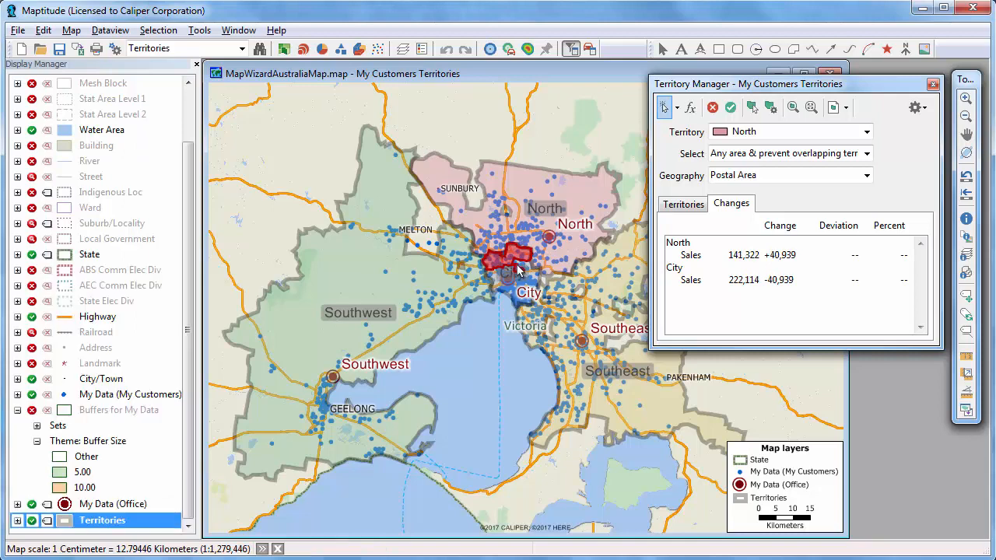
left_click(522, 273)
left_click(525, 274)
left_click(519, 270)
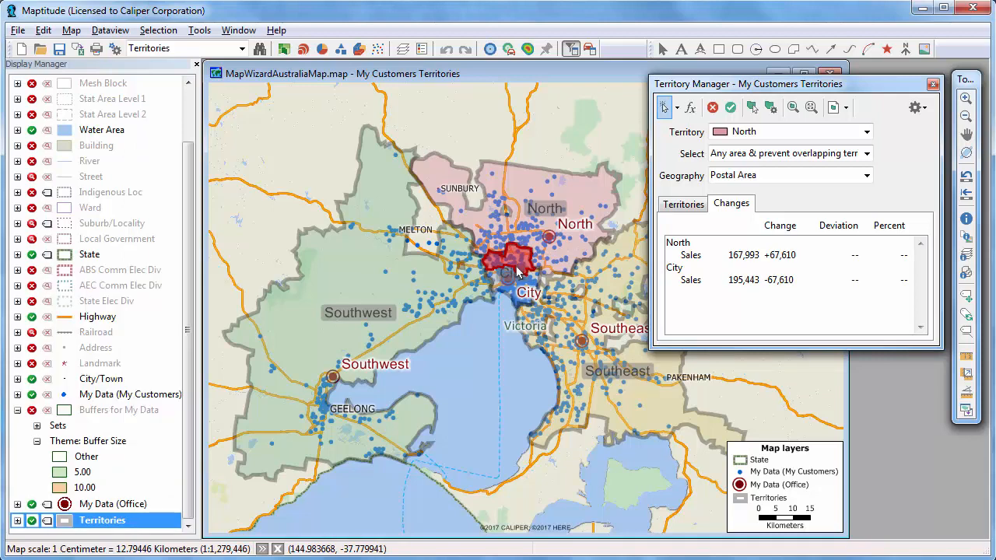
left_click(536, 277)
left_click(539, 280)
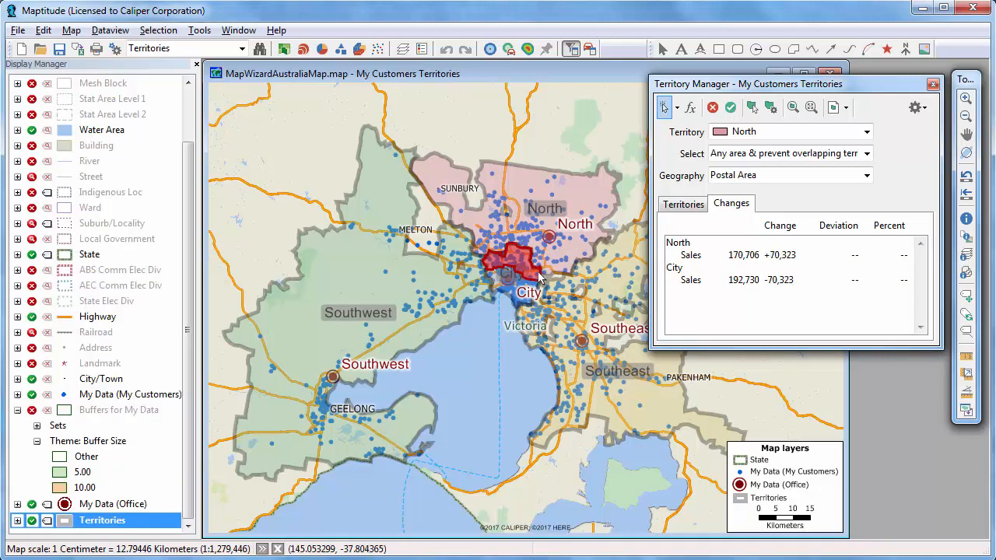
left_click(732, 108)
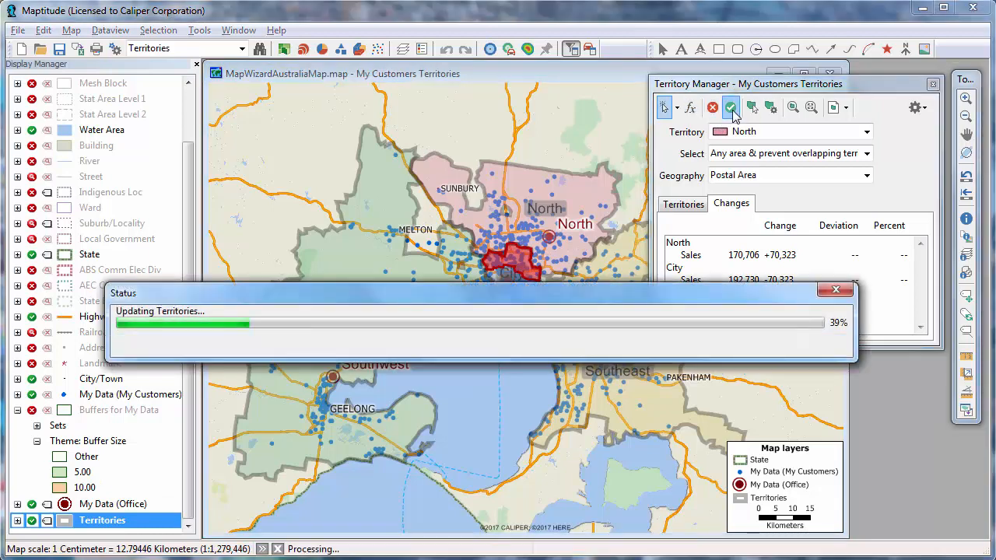
left_click(685, 204)
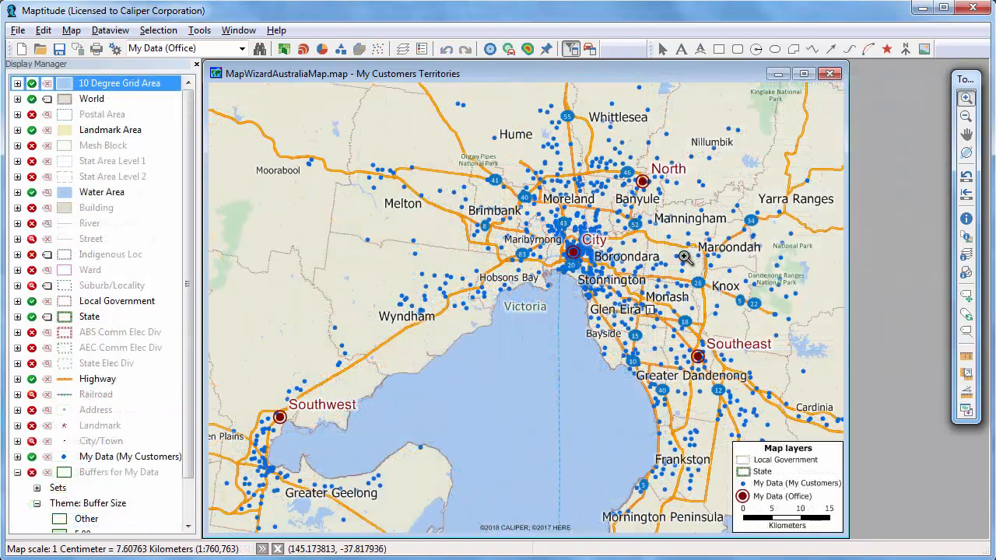
Step: Set up a Facility Location analysis with My Data (My Customers) as clients, My Data (Office) as candidates, and 3 new facilities
left_click(200, 31)
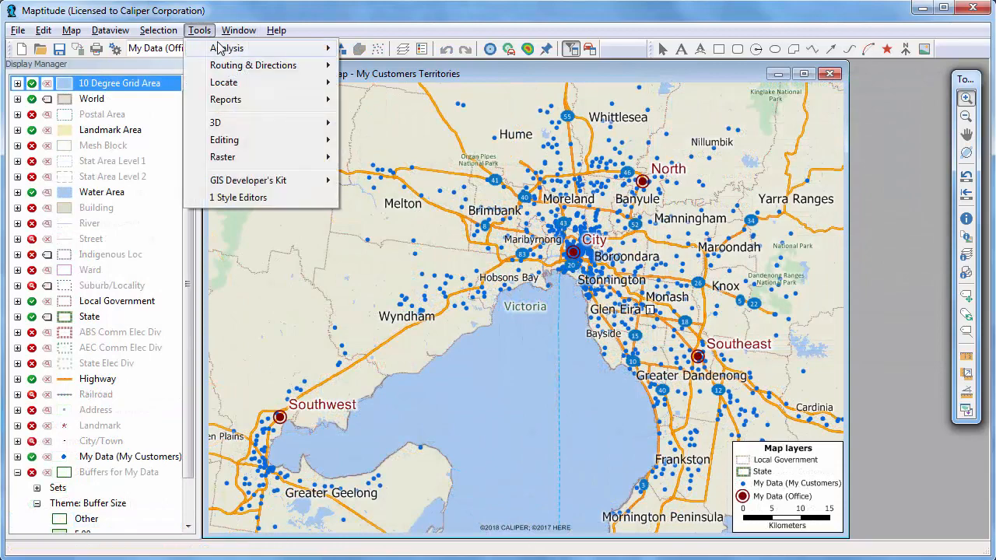
mouse_move(221, 49)
left_click(387, 101)
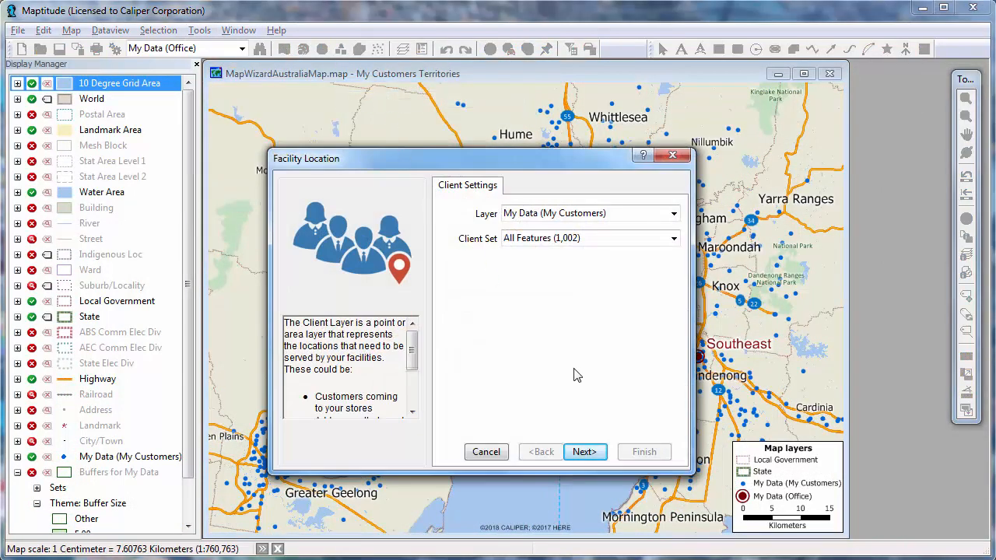
left_click(585, 453)
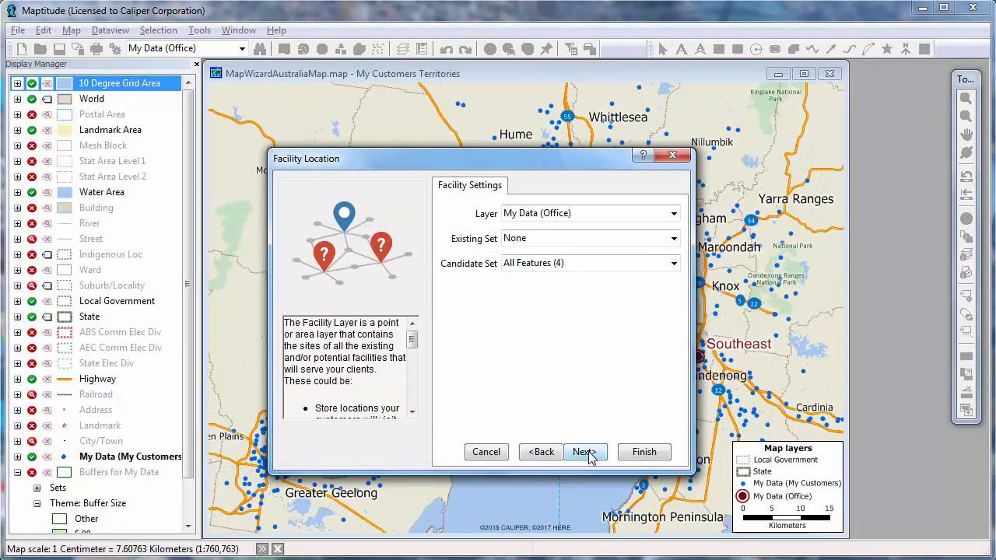
left_click(588, 455)
left_click(585, 453)
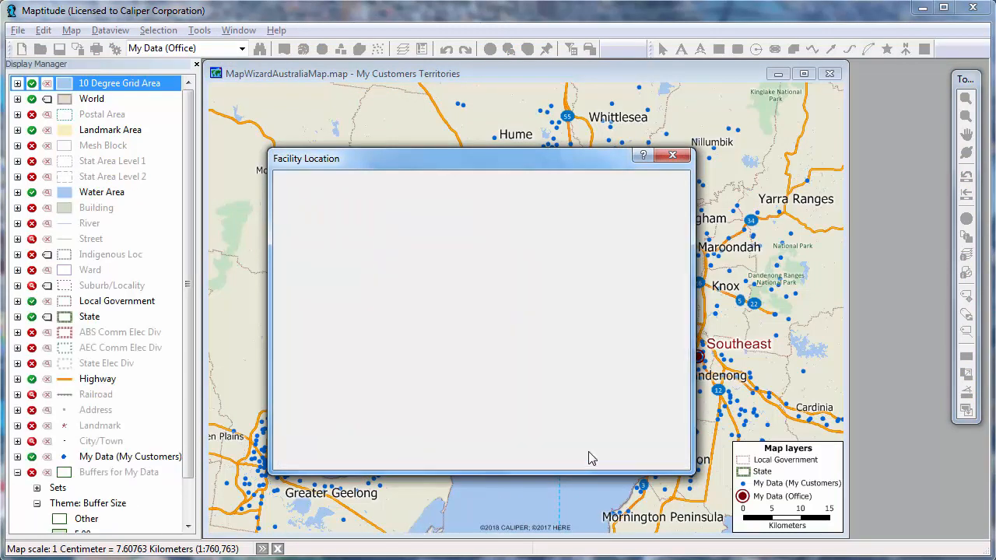
left_click_drag(514, 225, 492, 229)
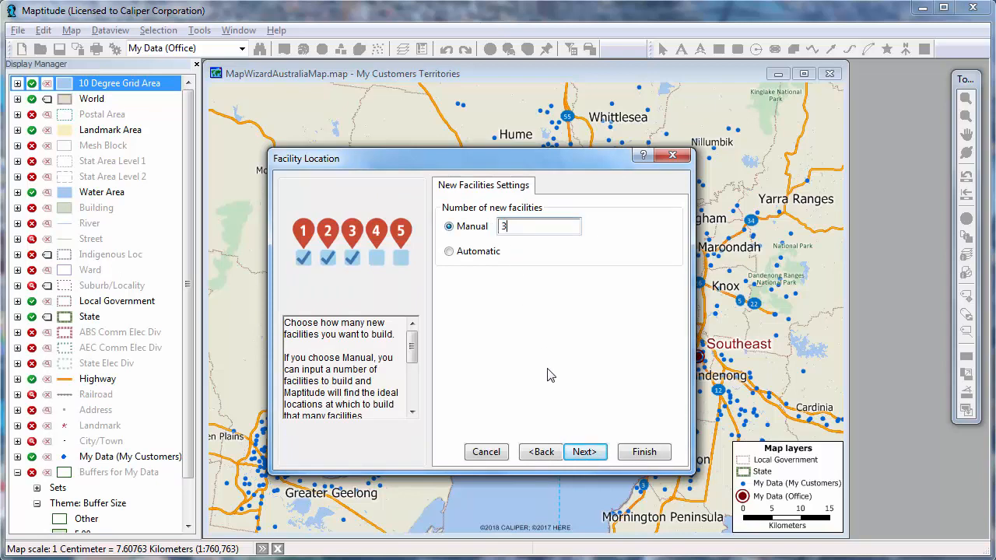
left_click(590, 441)
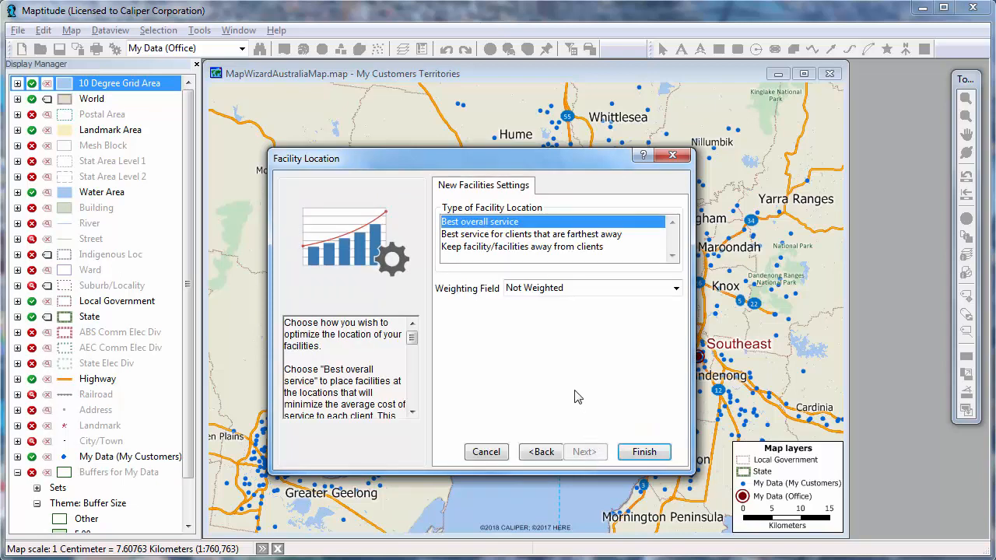
Step: Weight the best overall service analysis by Sales and run it, saving the assignment table as Facility Assignments
left_click(547, 301)
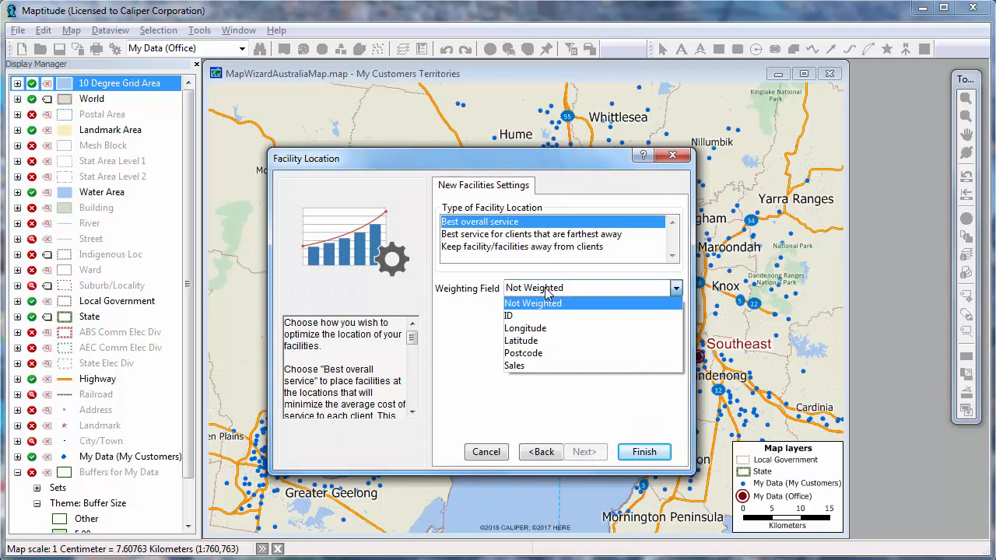
left_click(548, 367)
left_click(642, 451)
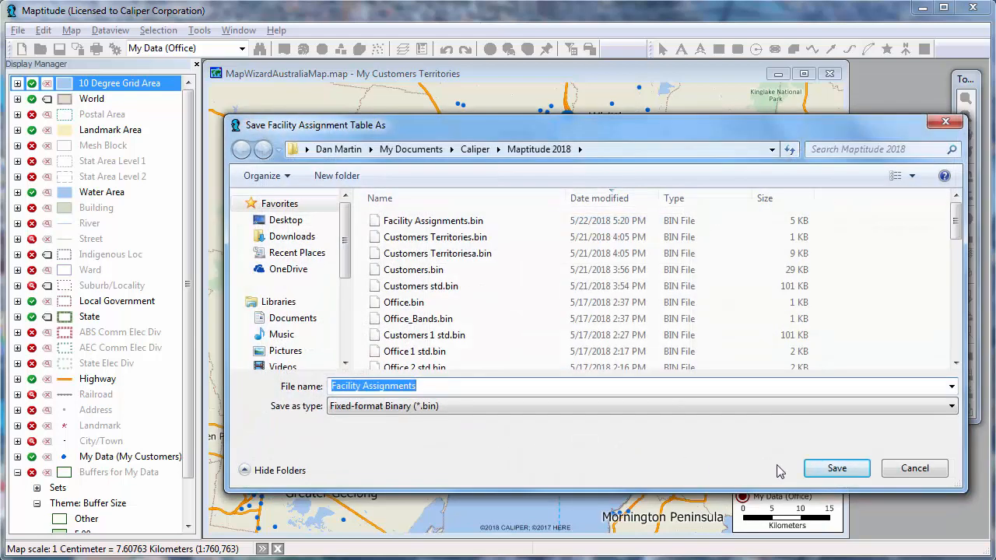
left_click(833, 468)
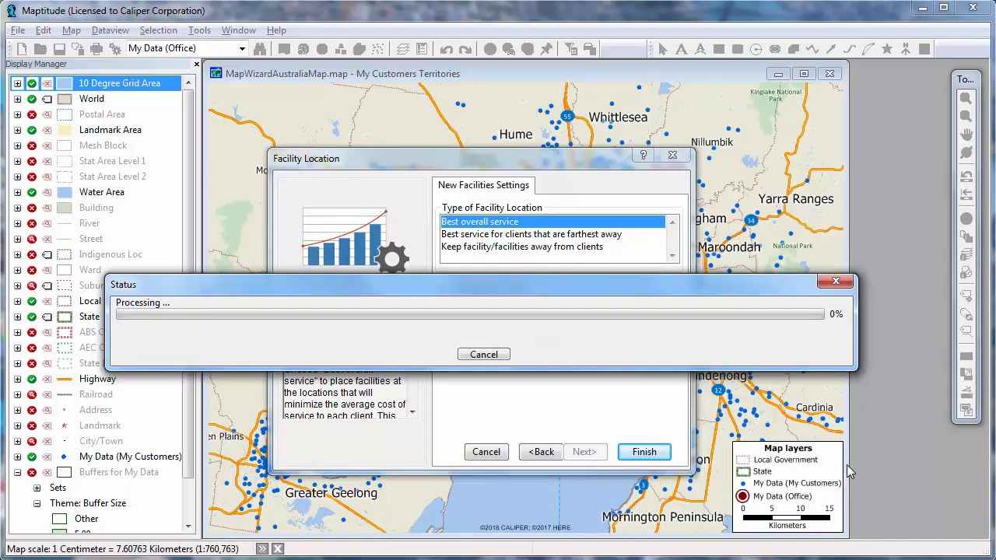